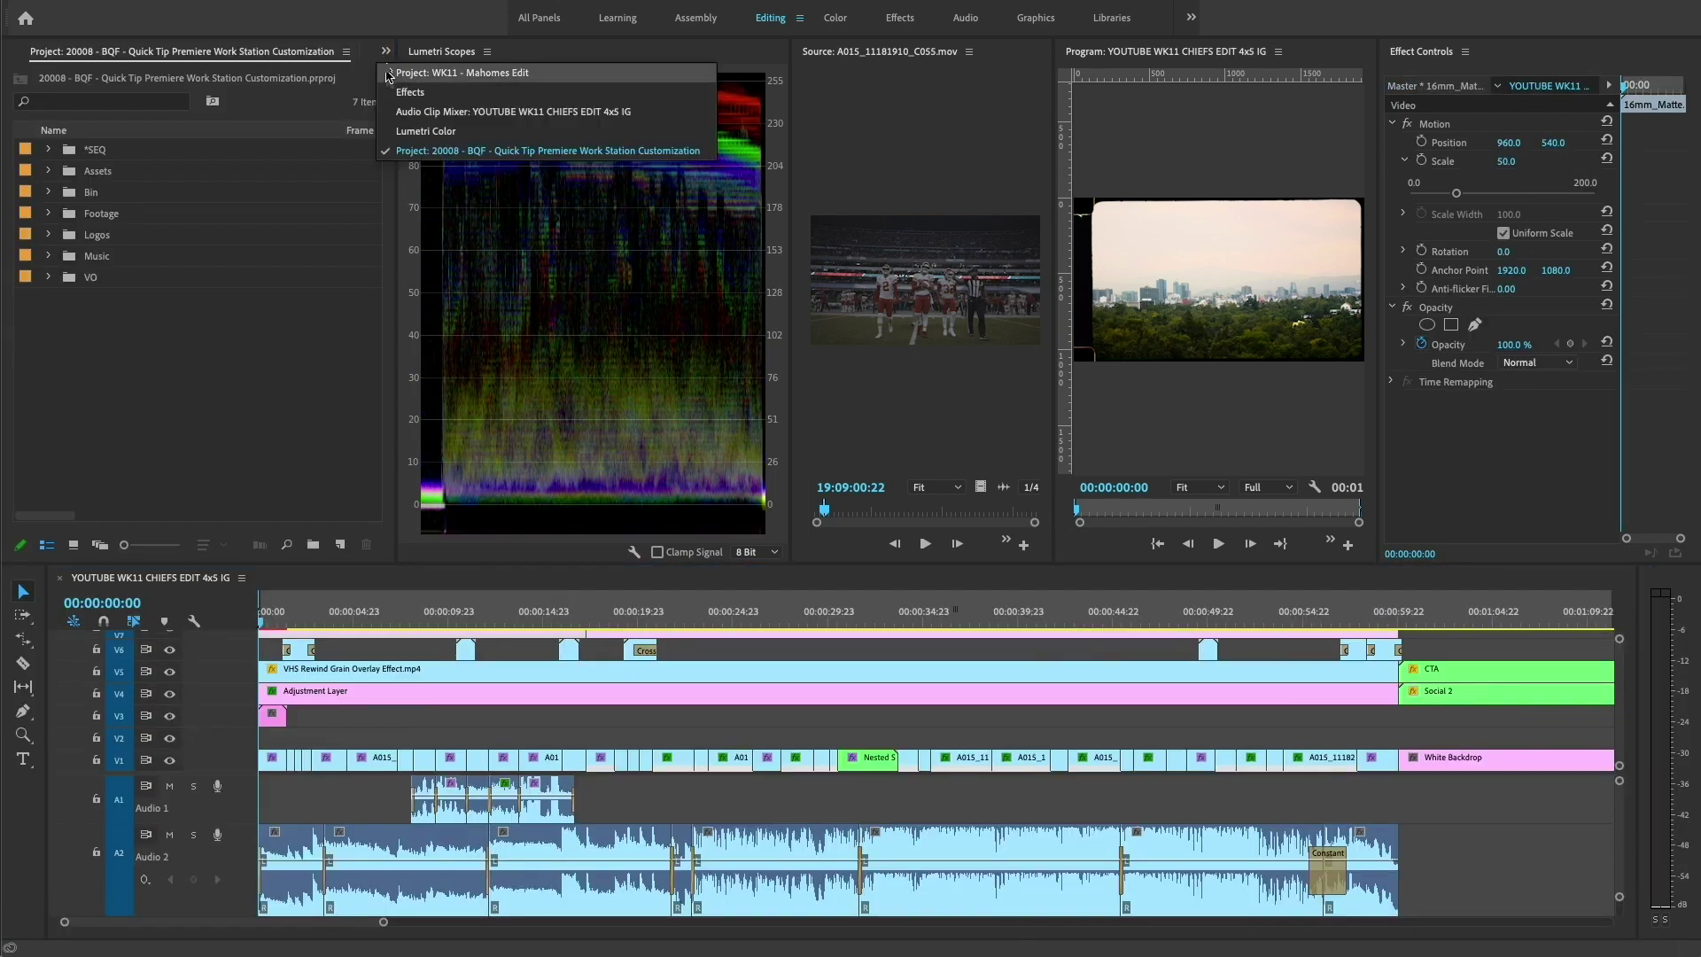
Step: Drag a panel out of the starting layout into a floating window
left_click_drag(441, 50, 1252, 359)
left_click(345, 50)
left_click(395, 84)
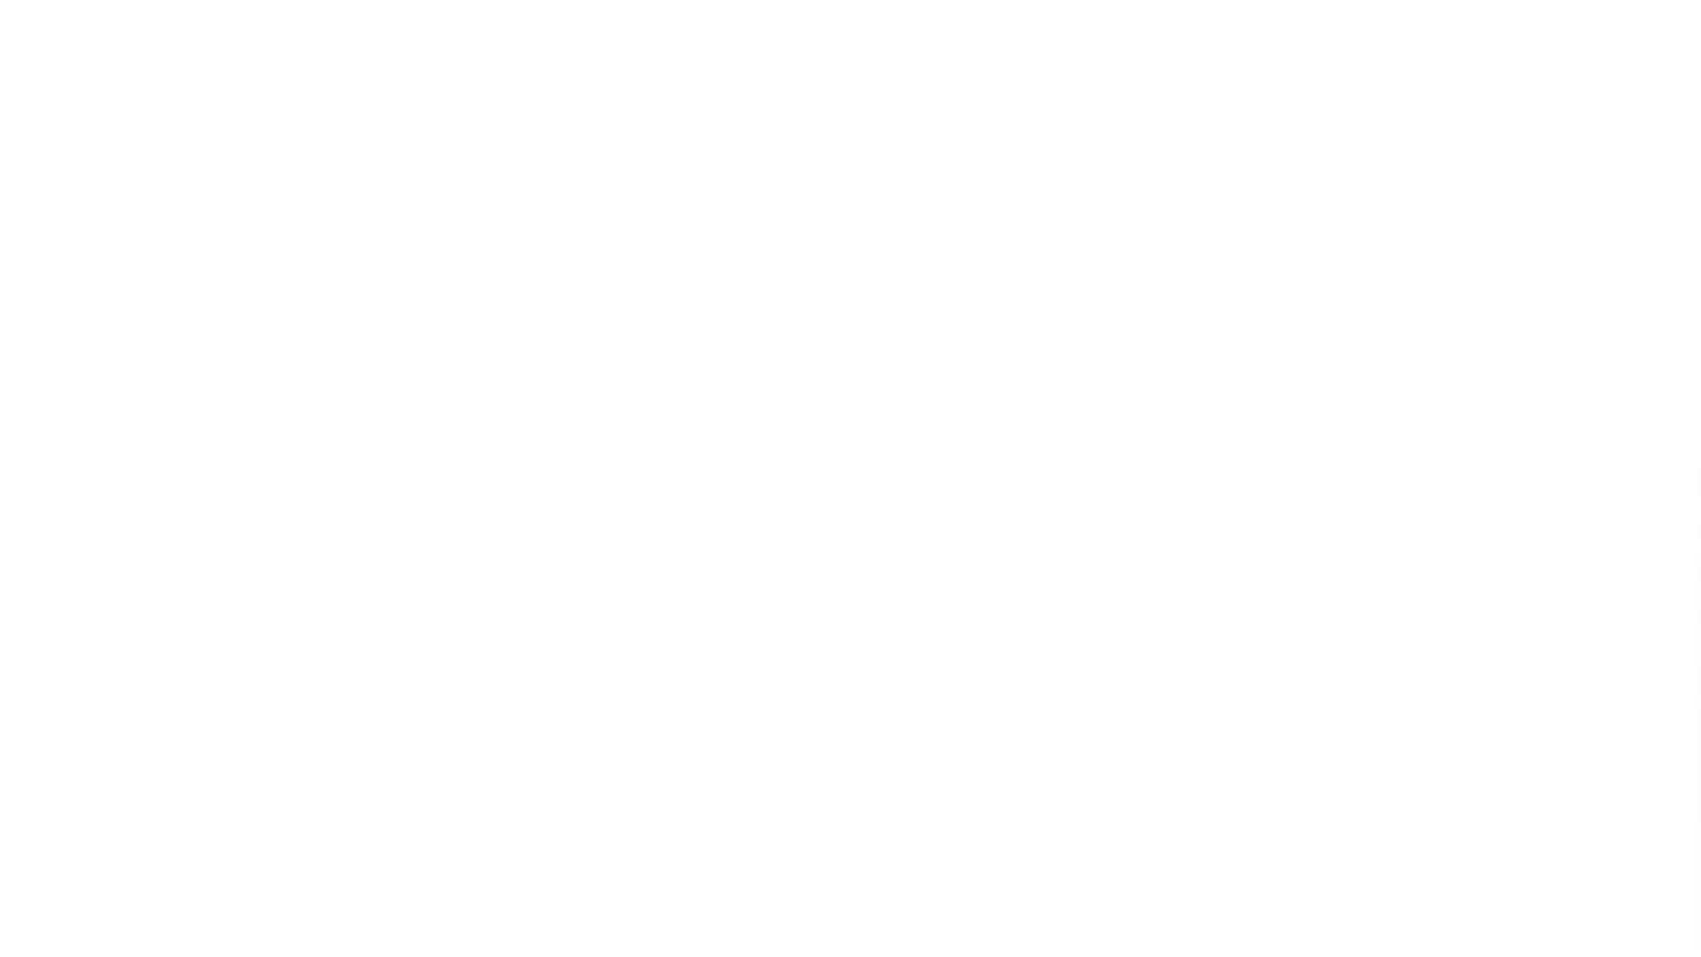
Step: Cycle through the Assembly, Editing, Color, Effects, Audio and Graphics workspaces
left_click(475, 62)
left_click(656, 43)
left_click(837, 54)
left_click(990, 51)
left_click(1170, 53)
left_click(1256, 54)
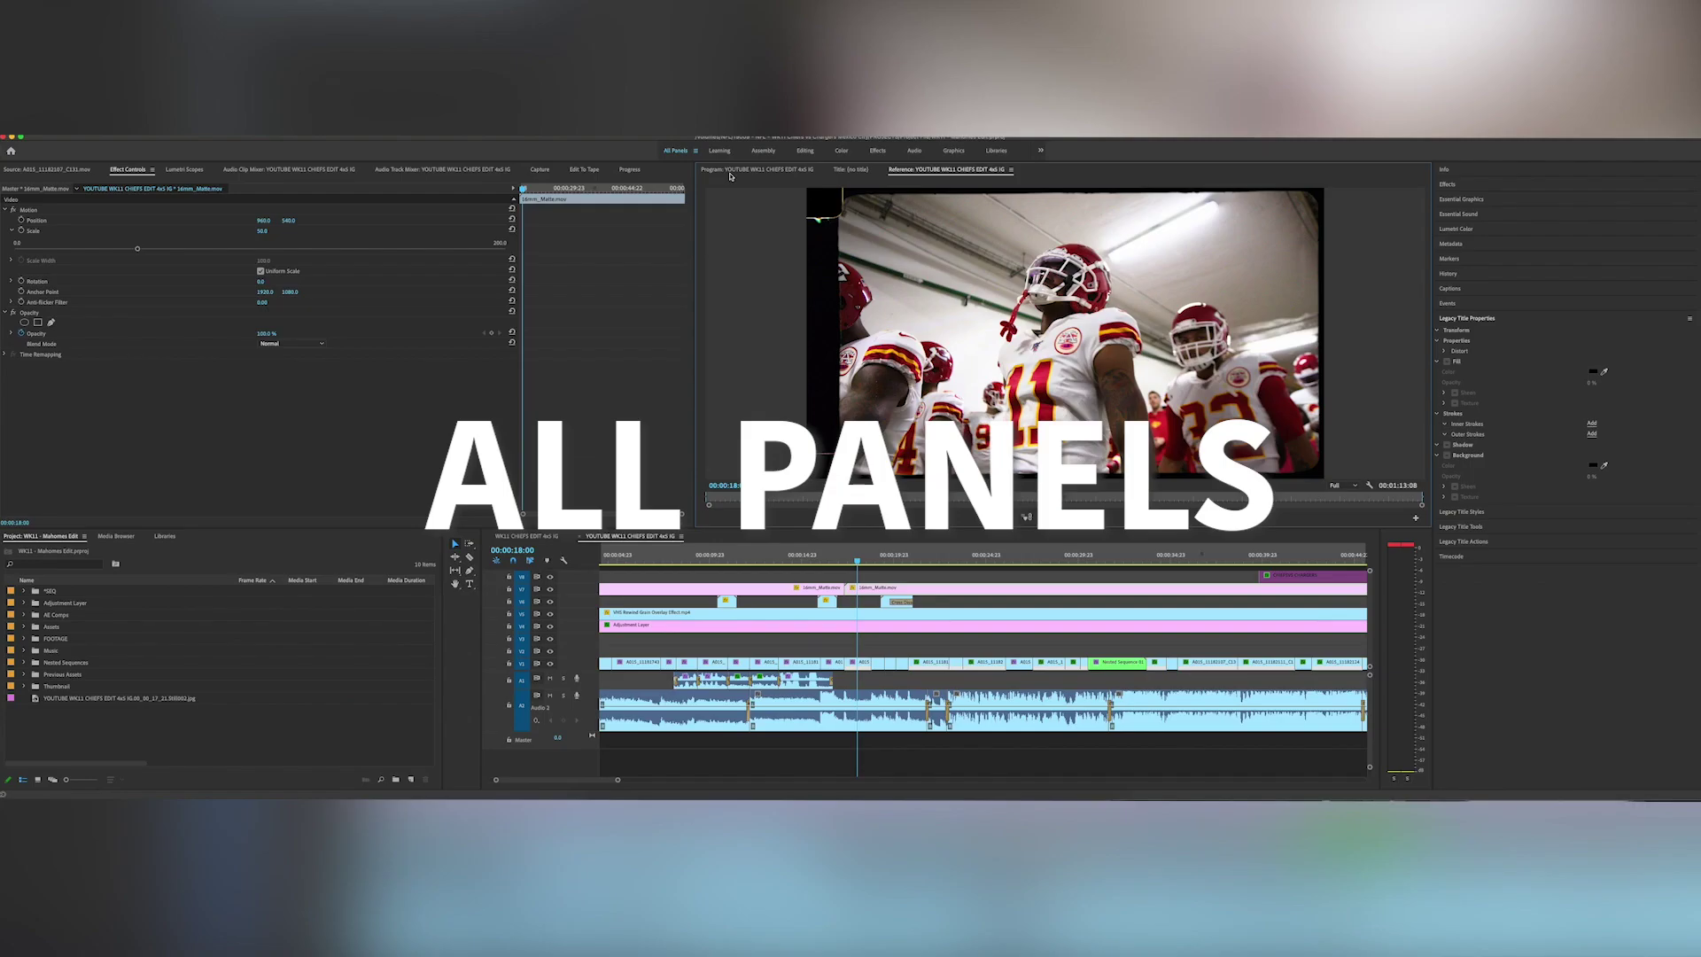
Step: Visit the Learning, Editing, Color, Effects, Audio and Graphics workspaces in turn
left_click(719, 150)
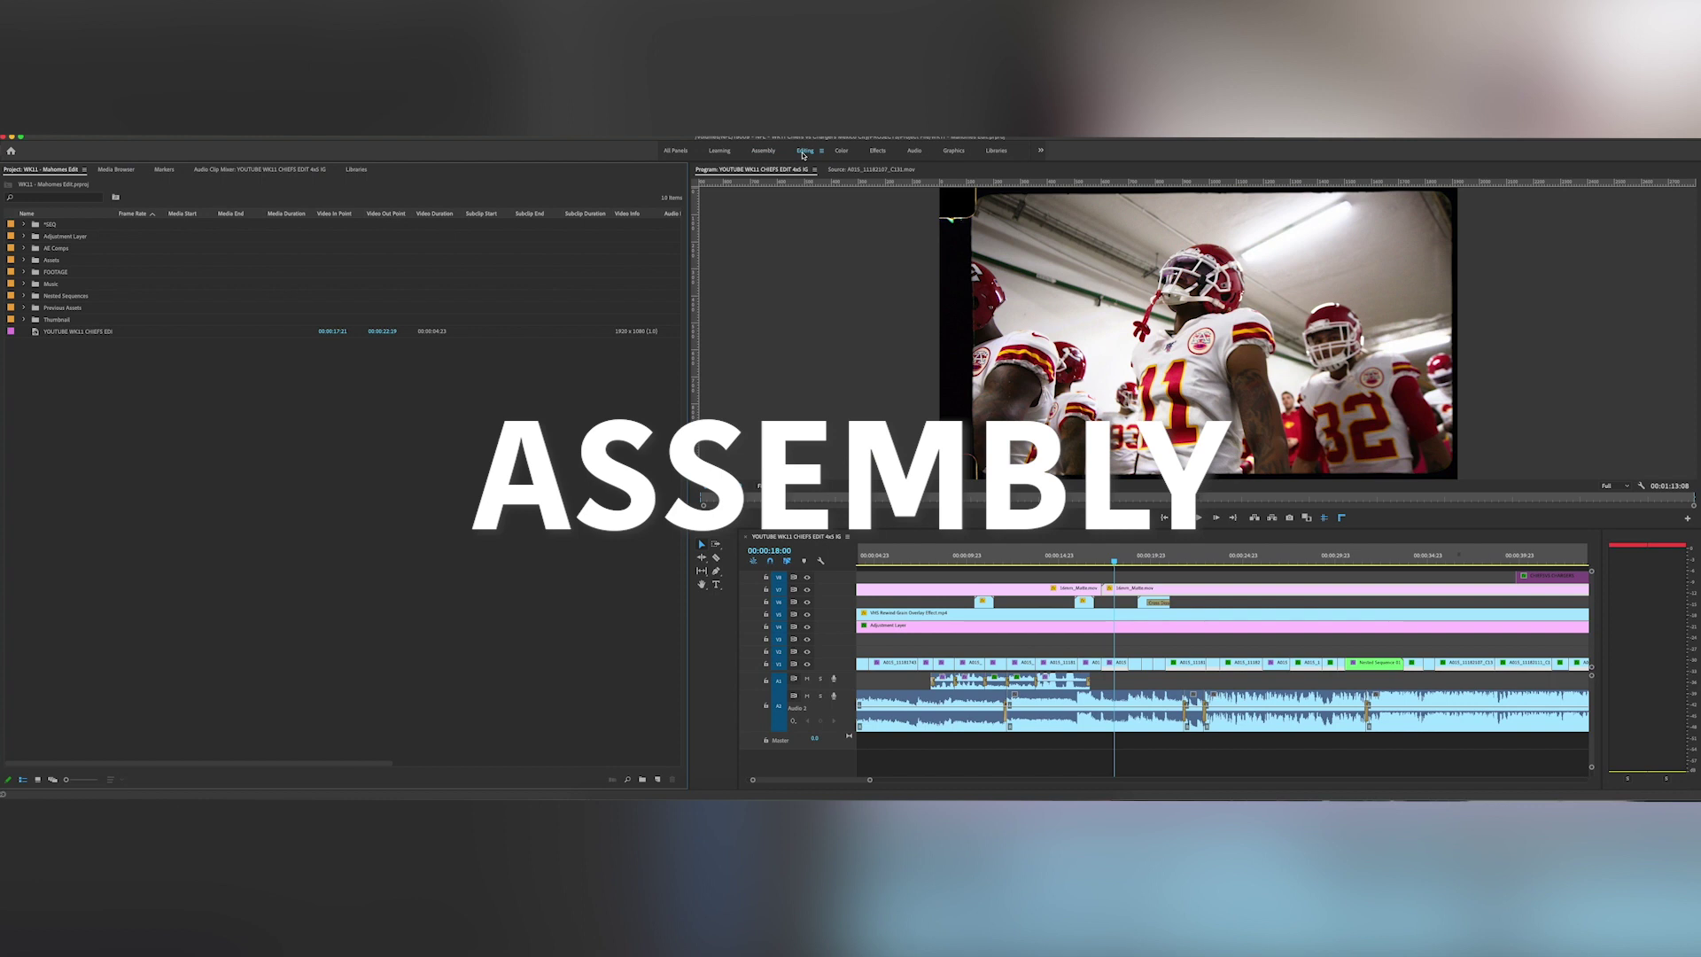
left_click(804, 153)
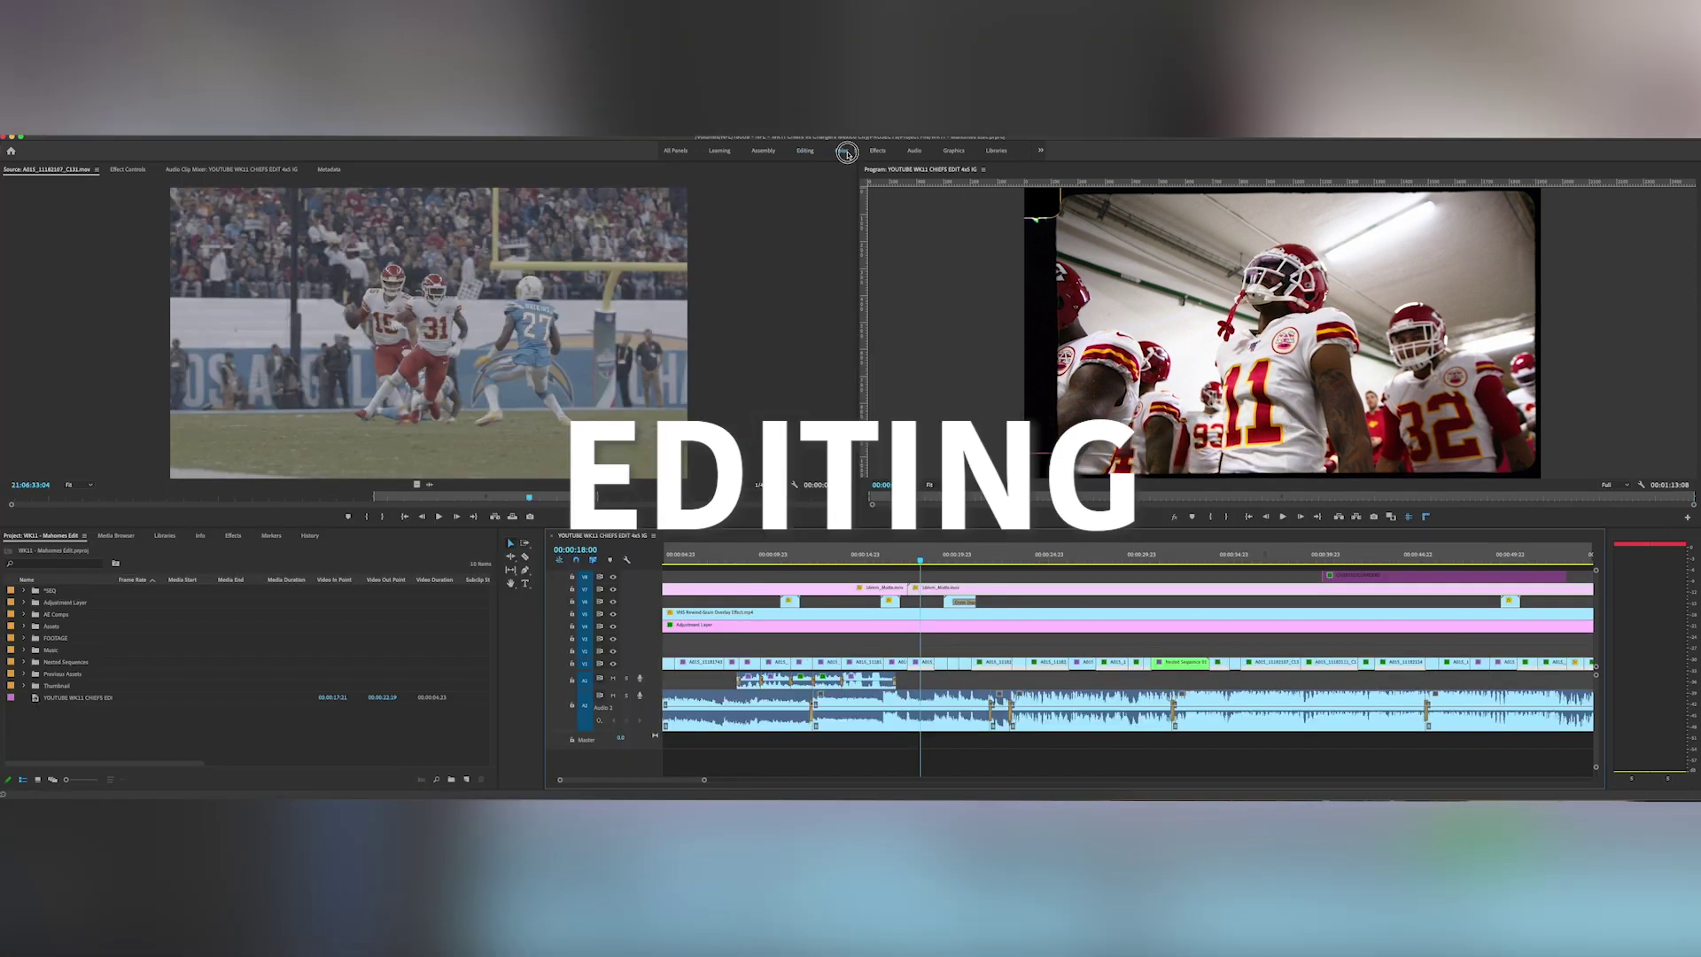
left_click(843, 152)
left_click(879, 154)
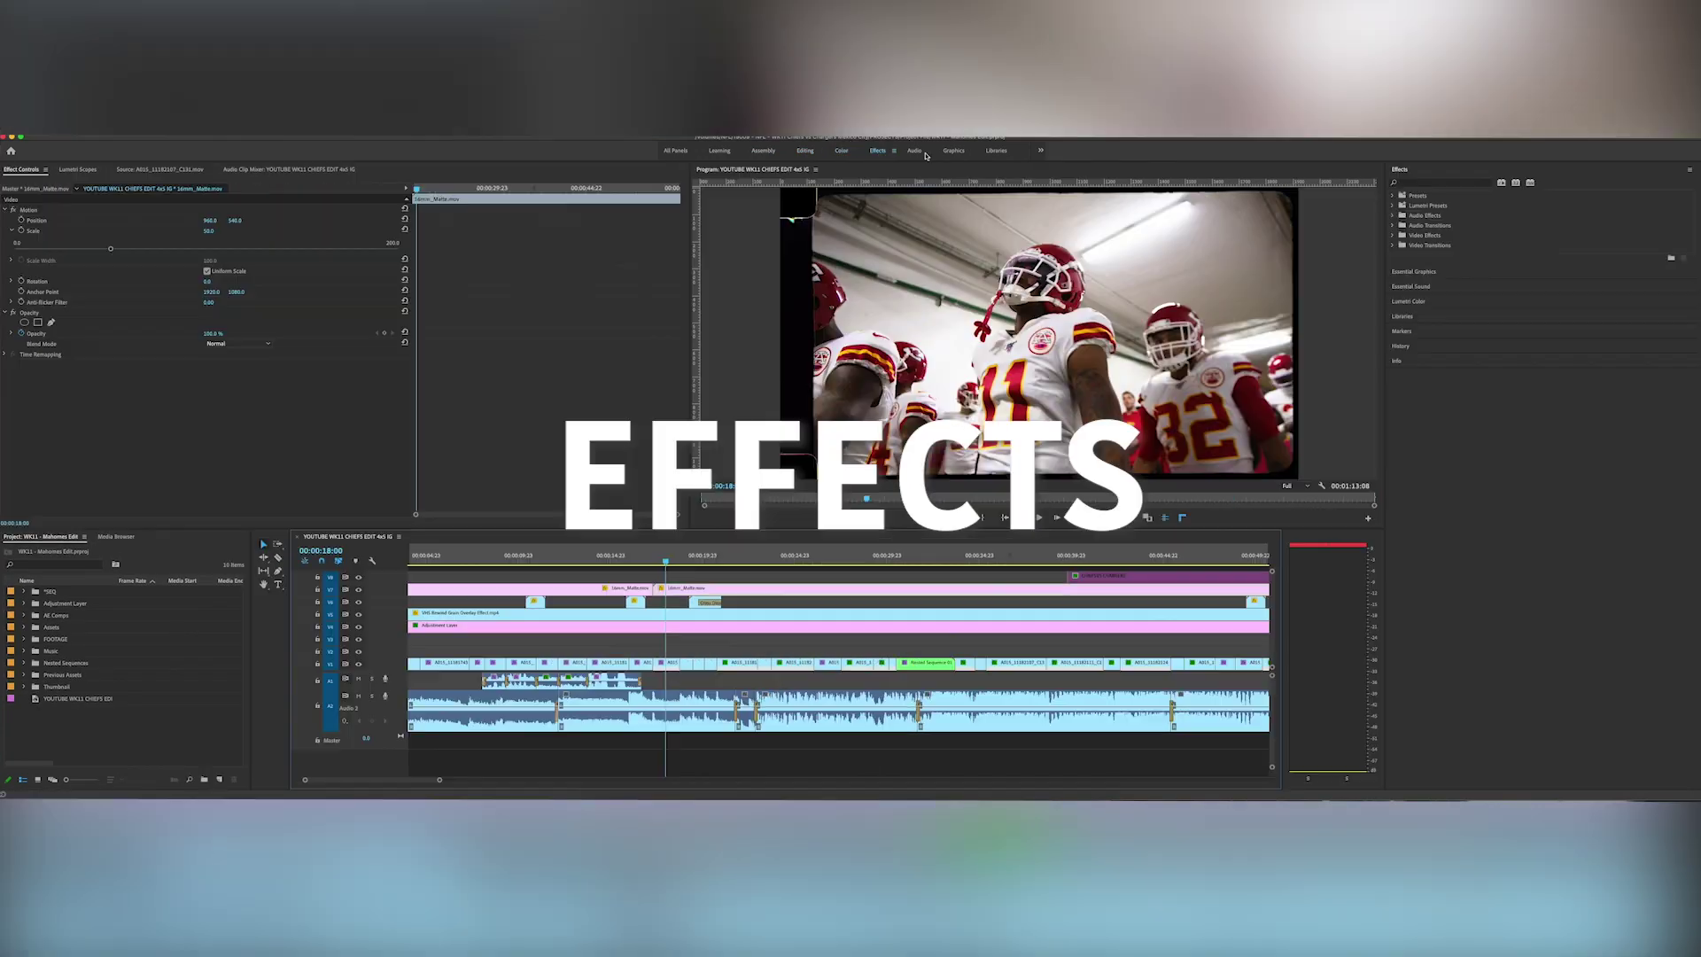
left_click(914, 152)
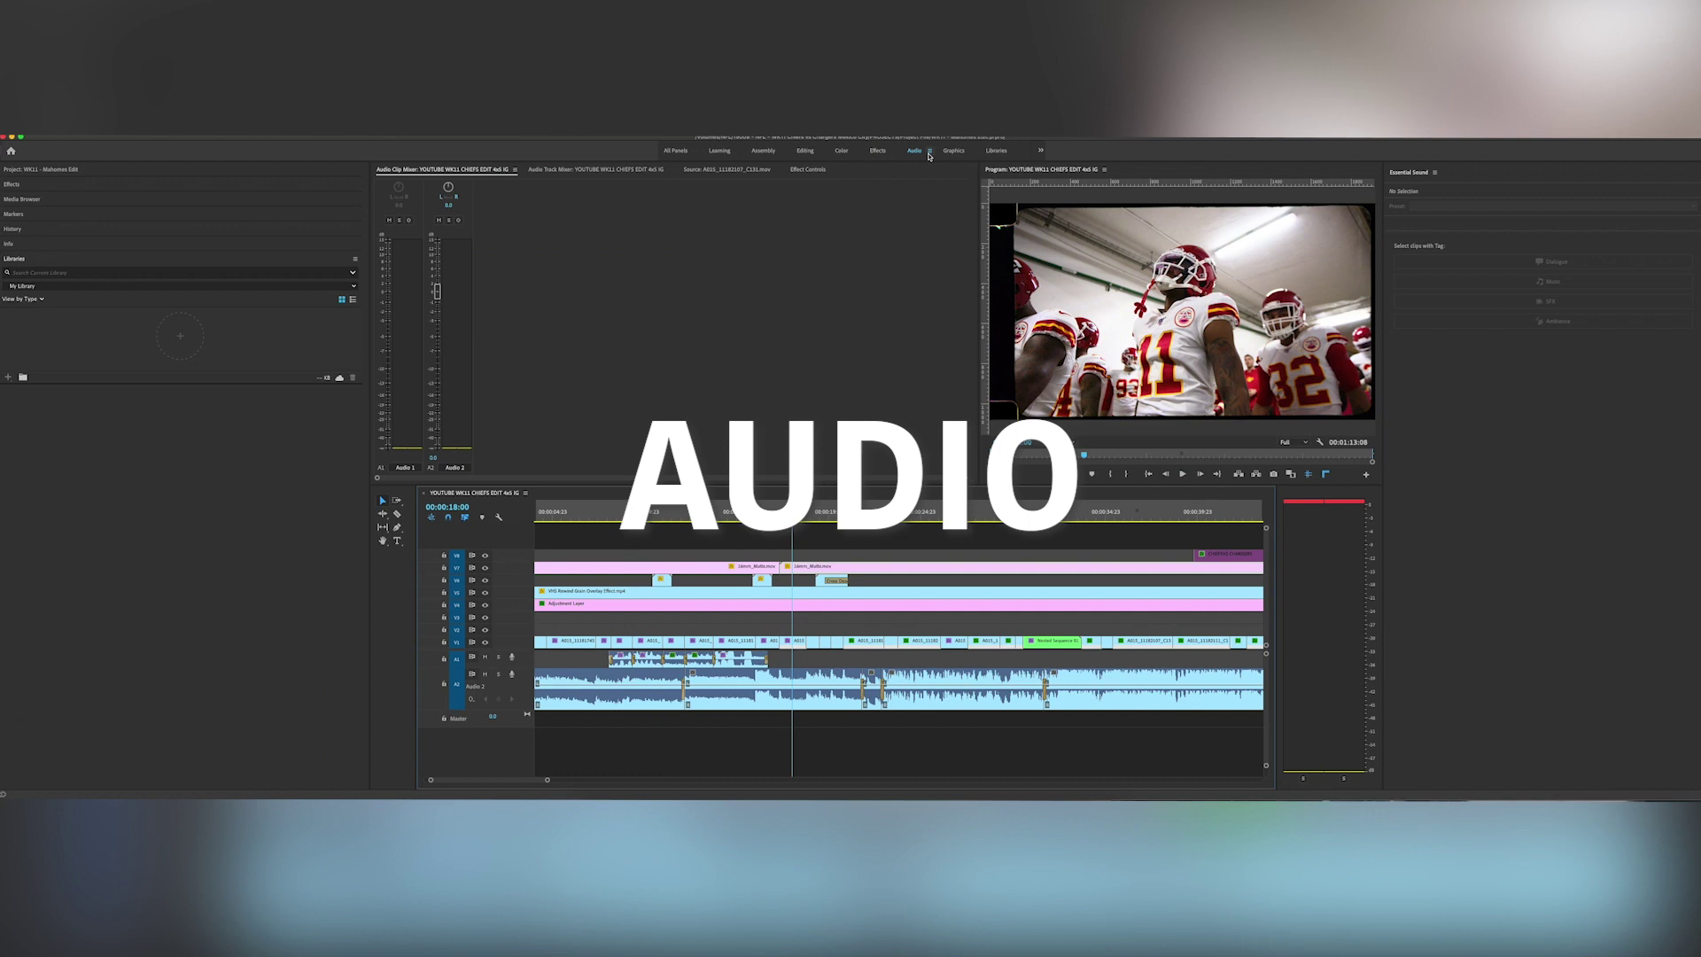
left_click(951, 151)
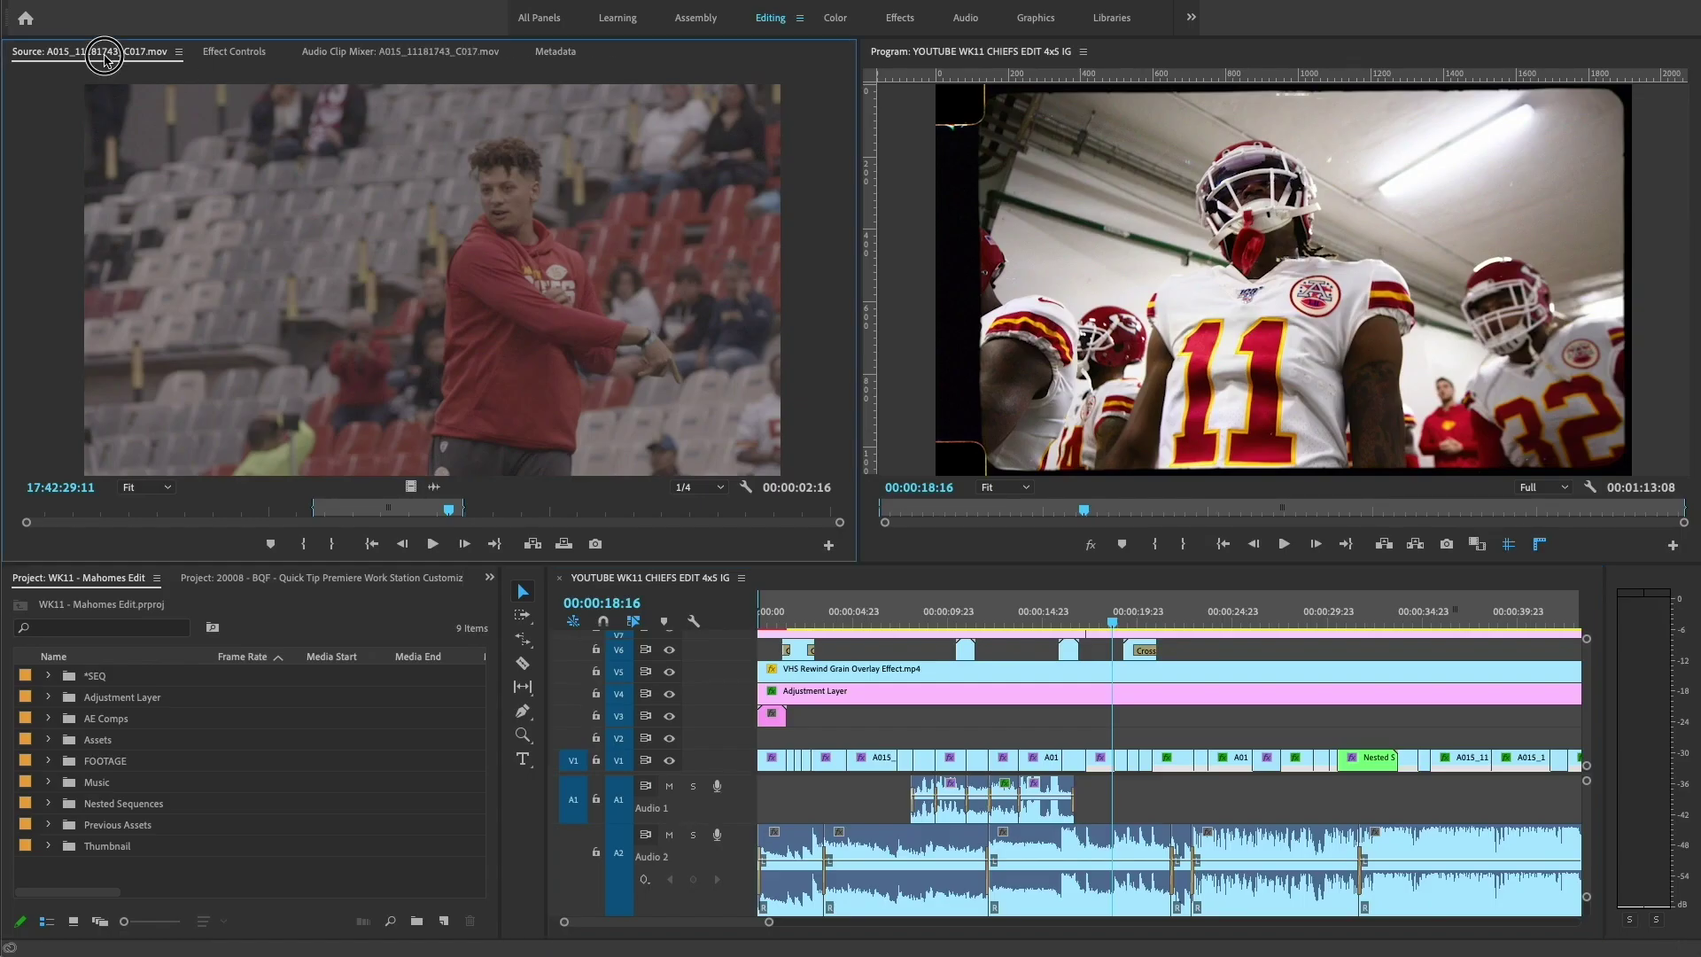
Step: Regroup the Source, Effect Controls, Project, Libraries and timeline panels into new docked groups
left_click_drag(105, 57, 828, 217)
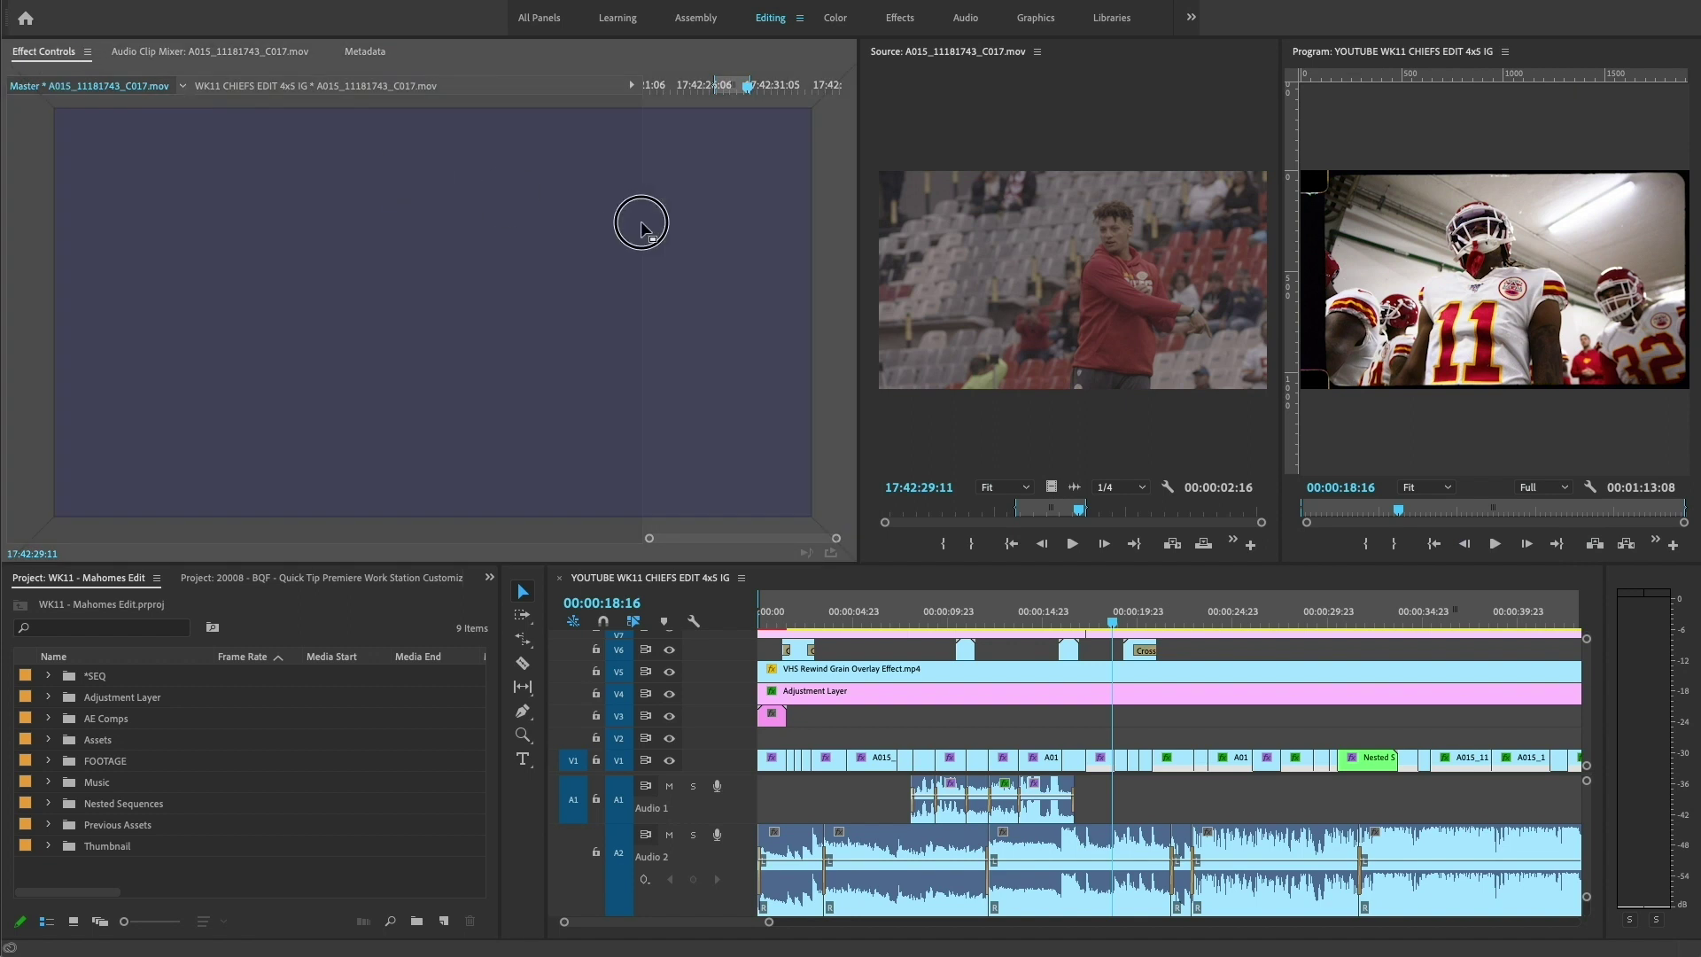
left_click_drag(61, 74, 643, 220)
left_click(263, 60)
left_click_drag(134, 581, 562, 334)
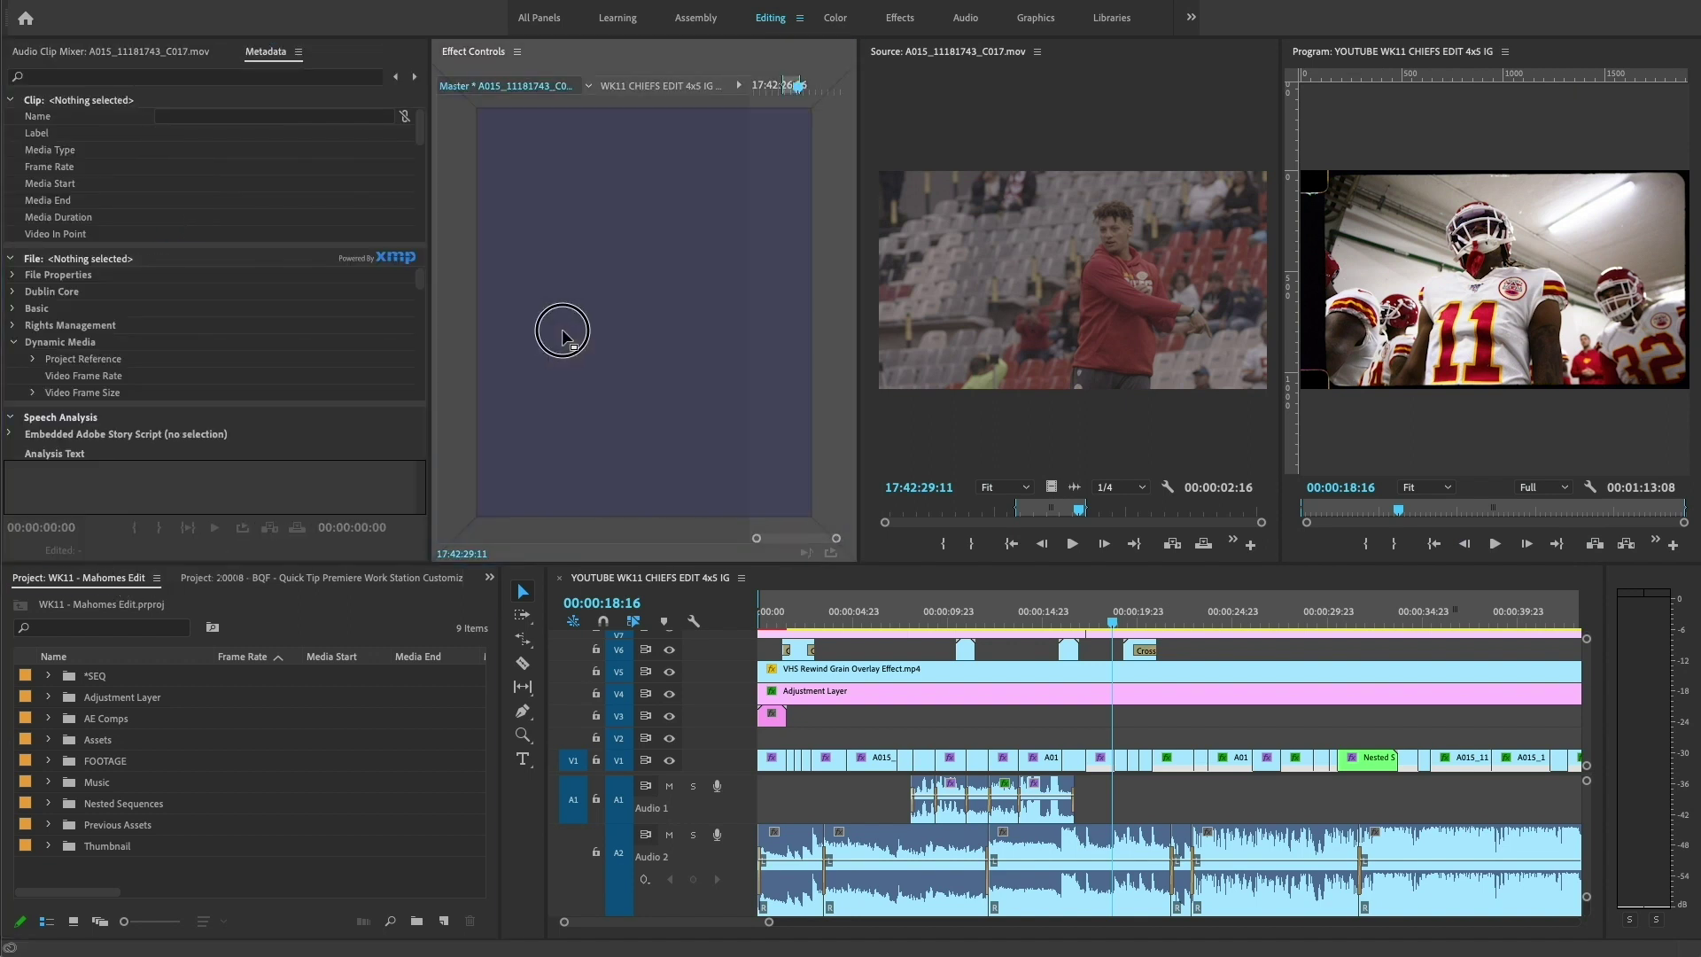
left_click(406, 585)
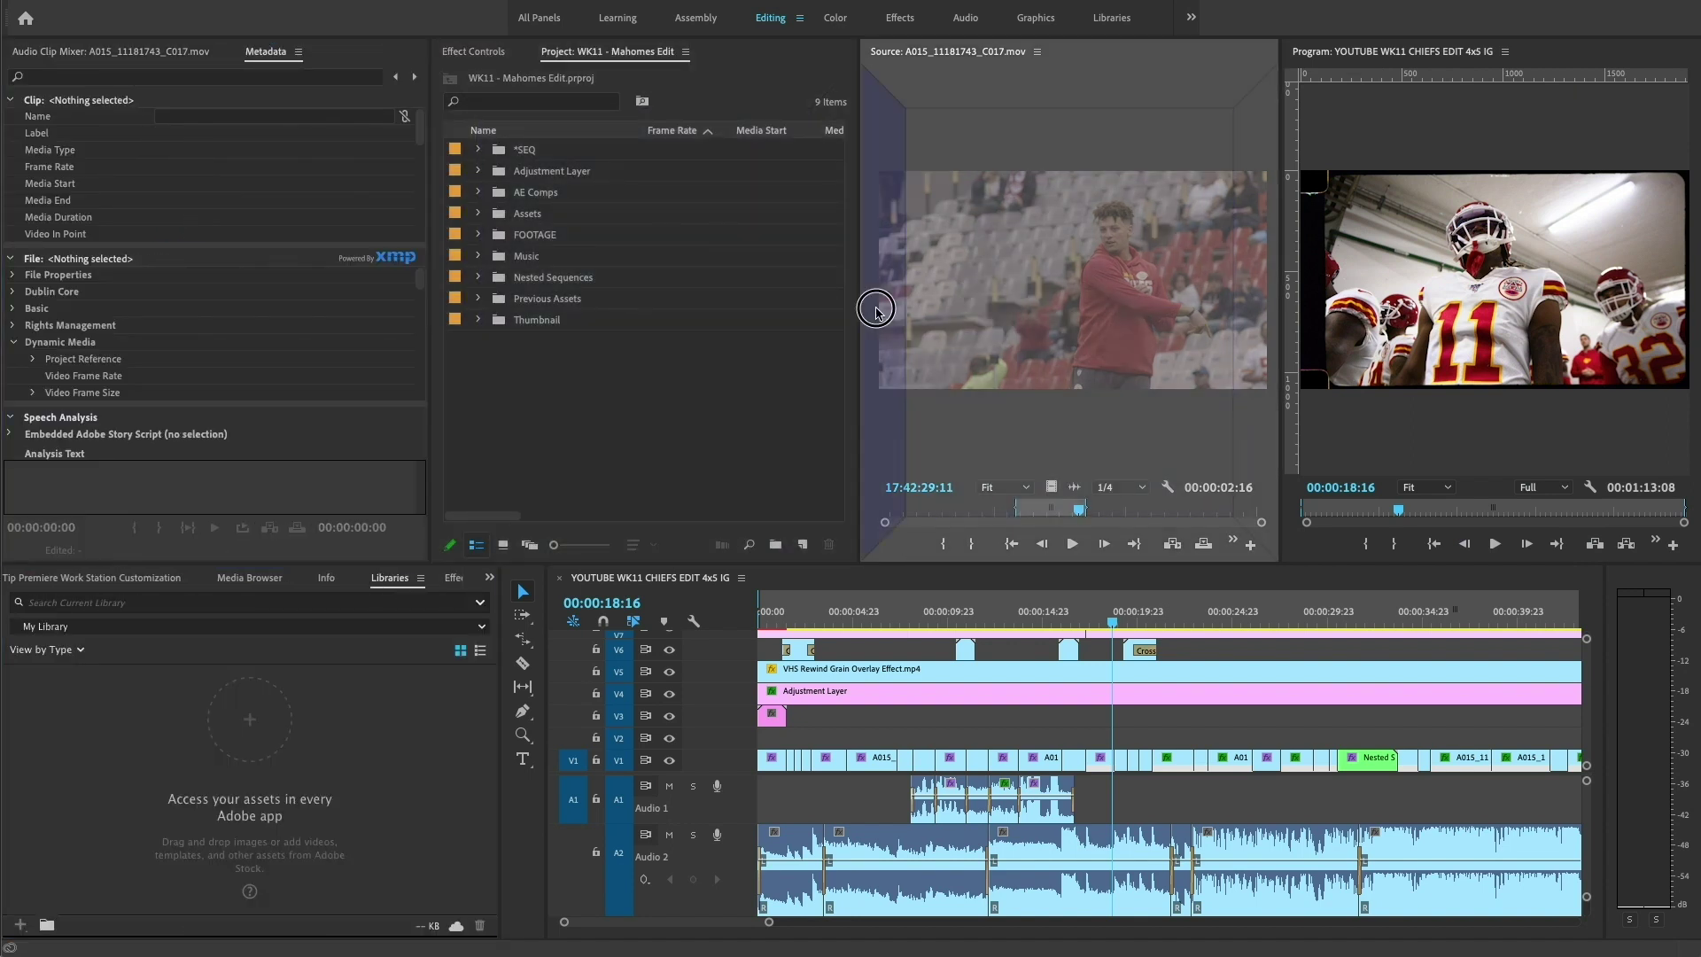
left_click_drag(405, 585, 1069, 280)
left_click_drag(652, 576, 638, 266)
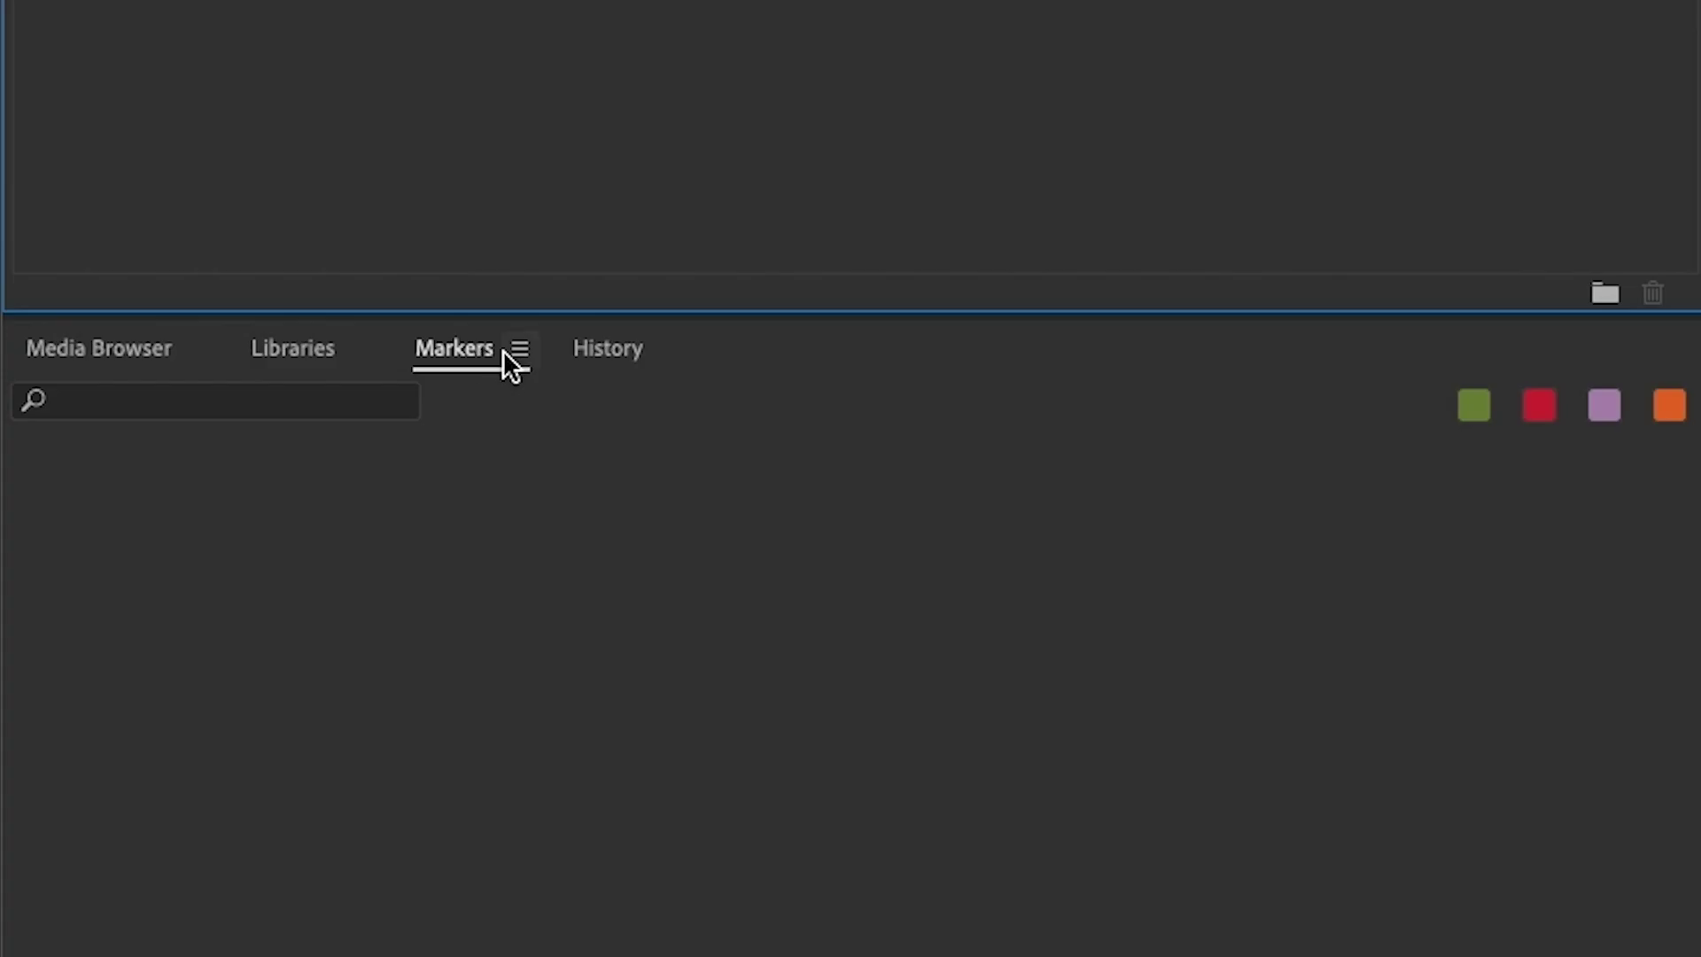
Step: Close the Markers and History panels from their panel menus
left_click(518, 350)
left_click(531, 382)
left_click(512, 350)
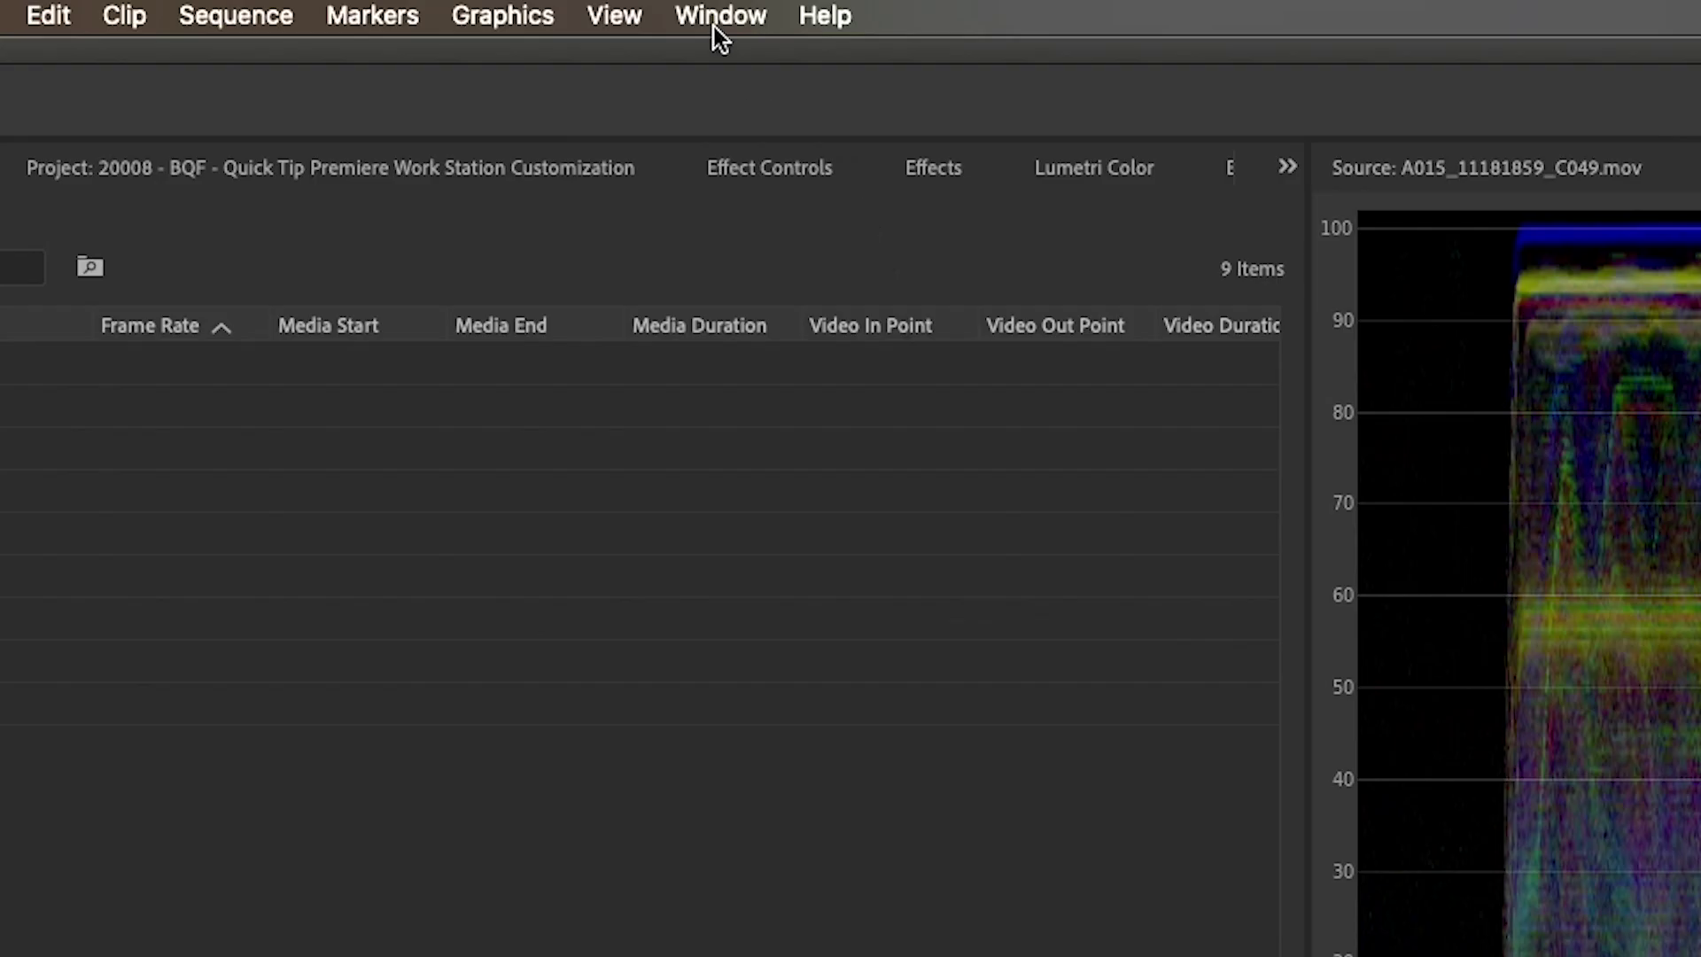
left_click(717, 18)
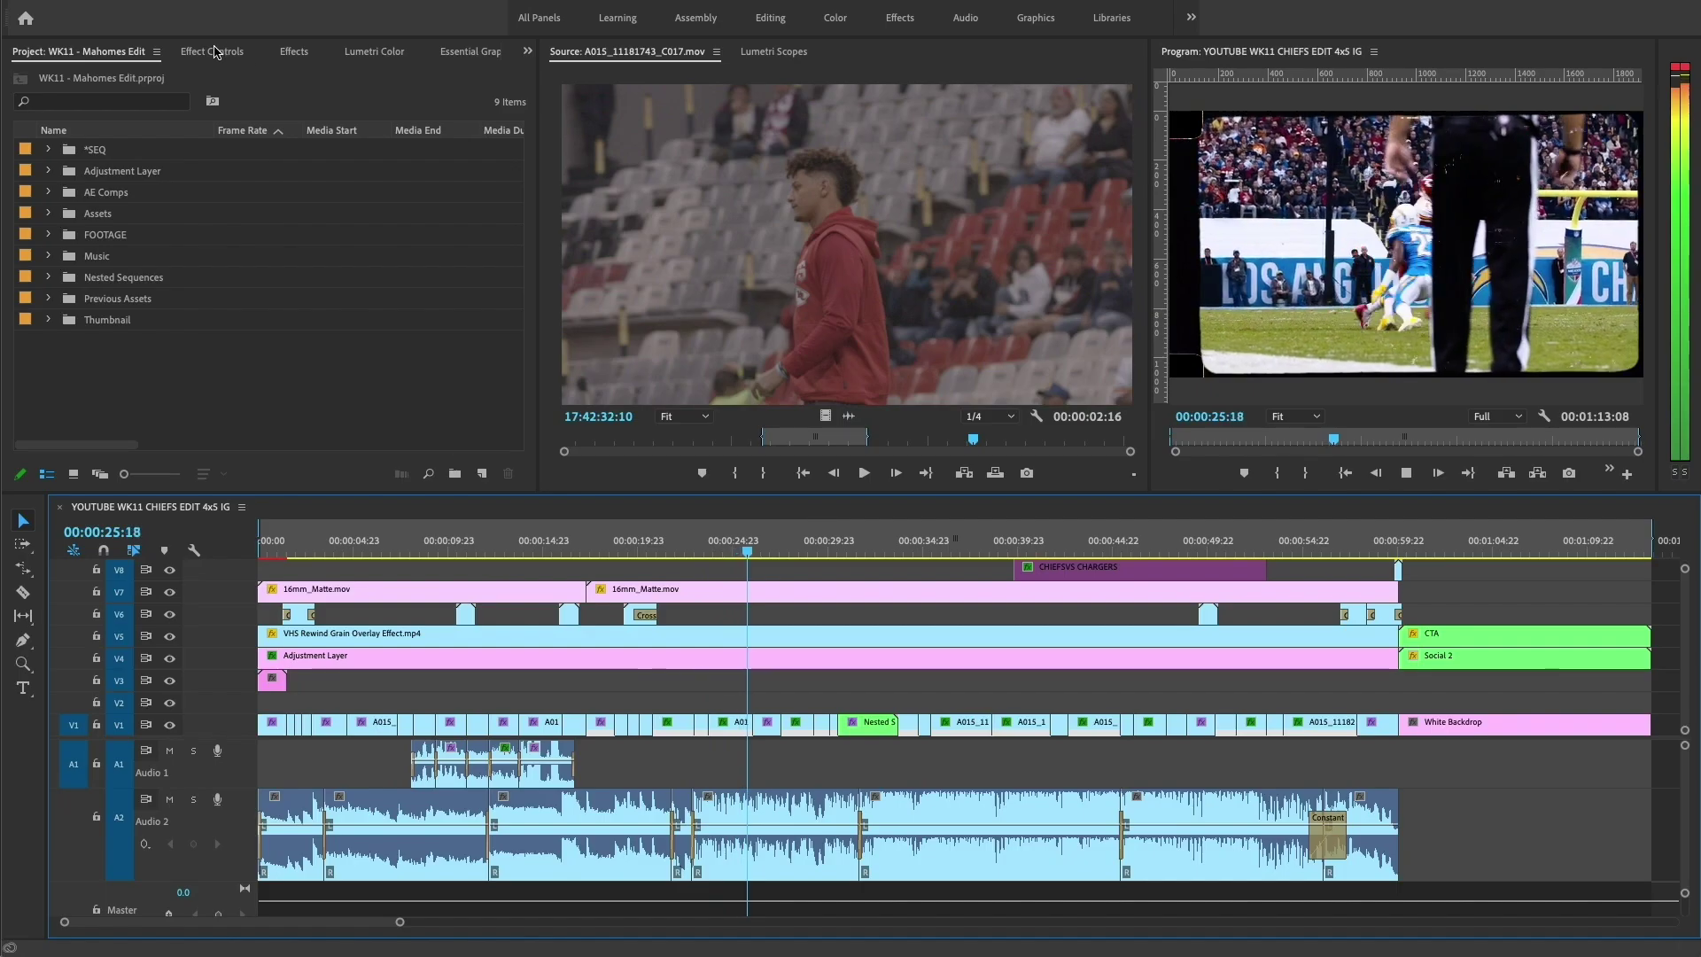
Step: Review Lumetri Color, Lumetri Scopes, Project and Essential Graphics tabs, then save as a new workspace
left_click(378, 54)
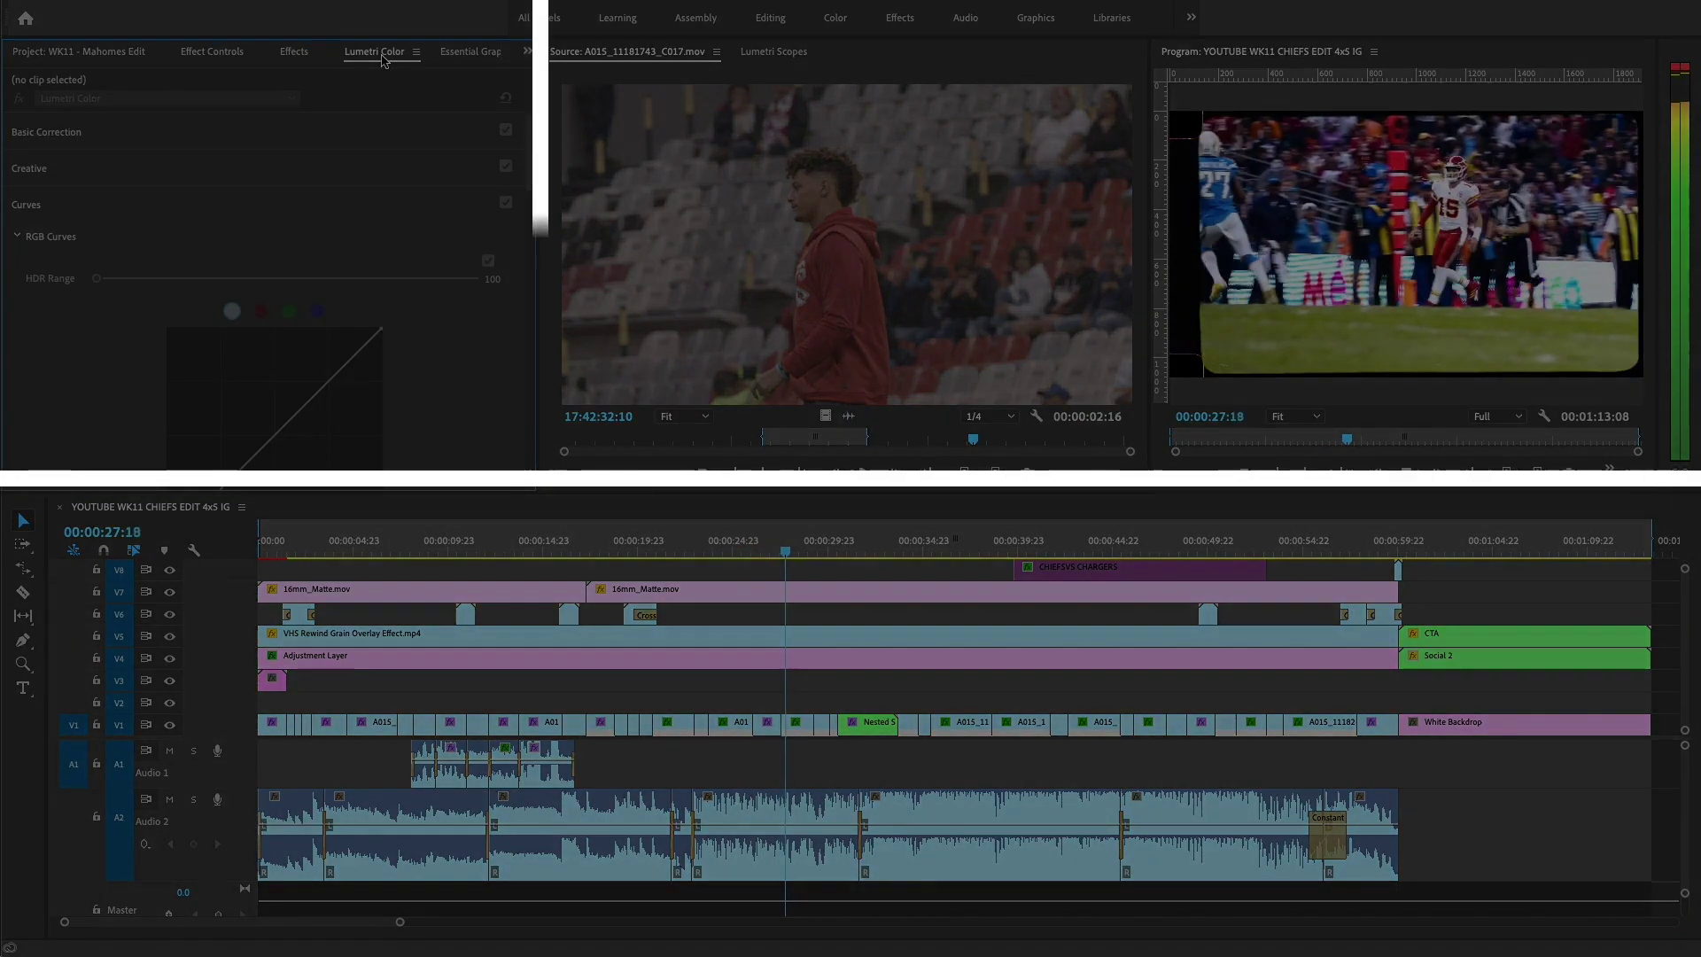
left_click(772, 55)
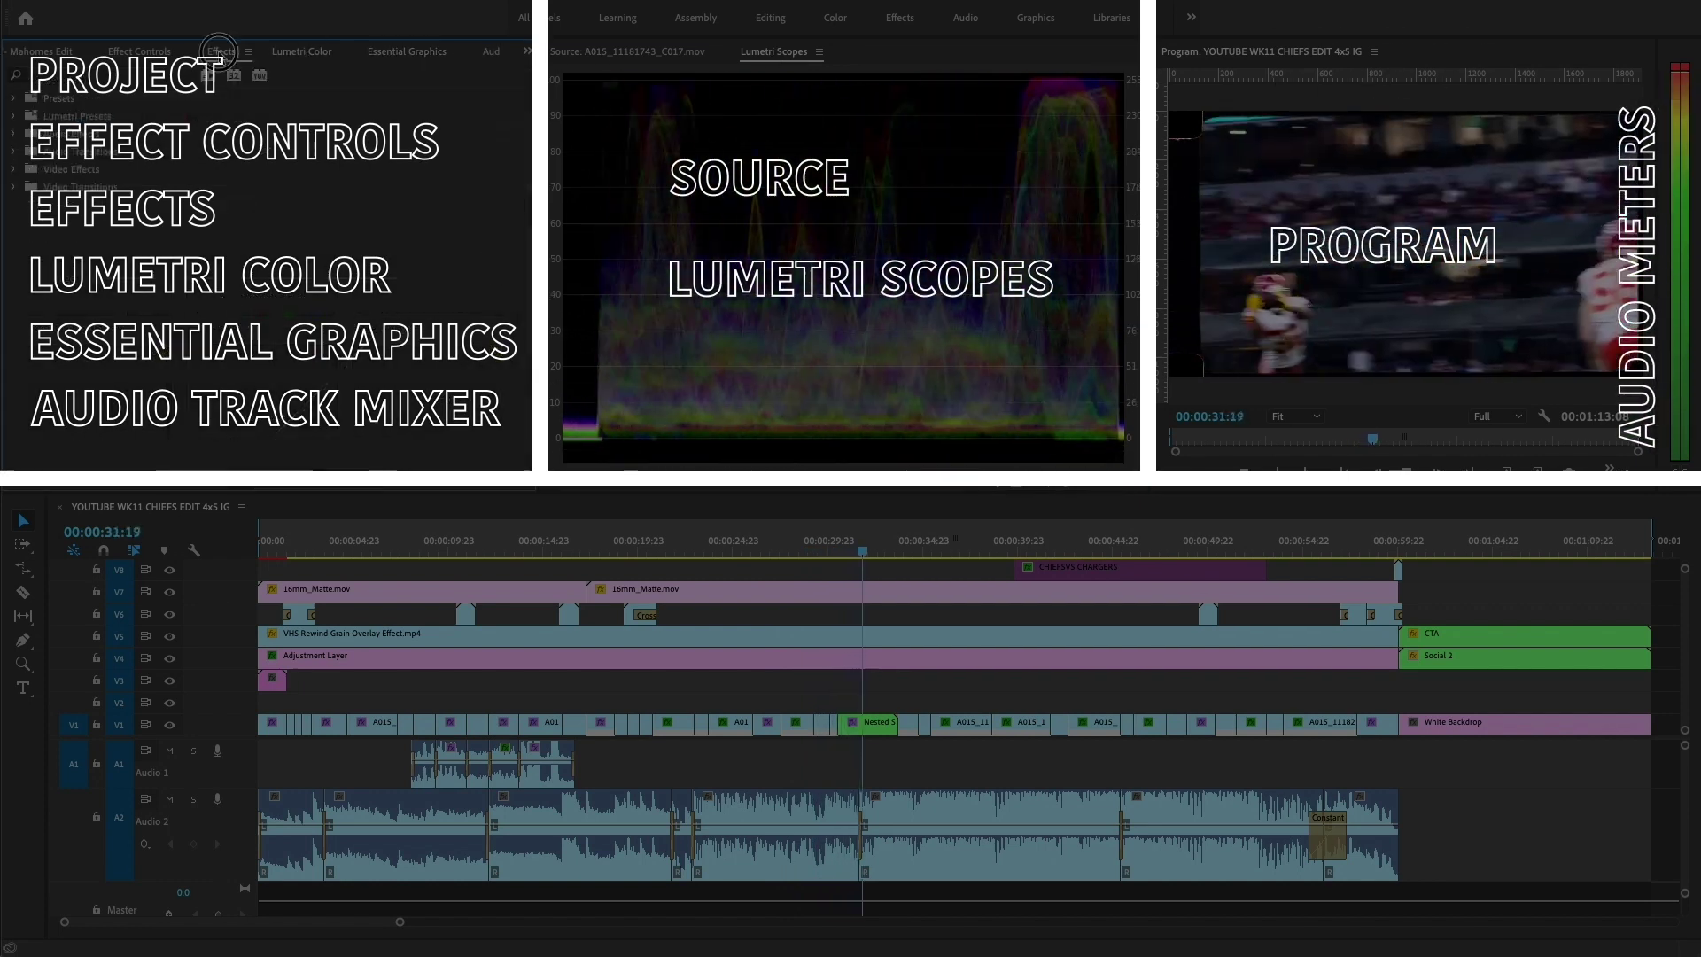
left_click(527, 53)
left_click(586, 73)
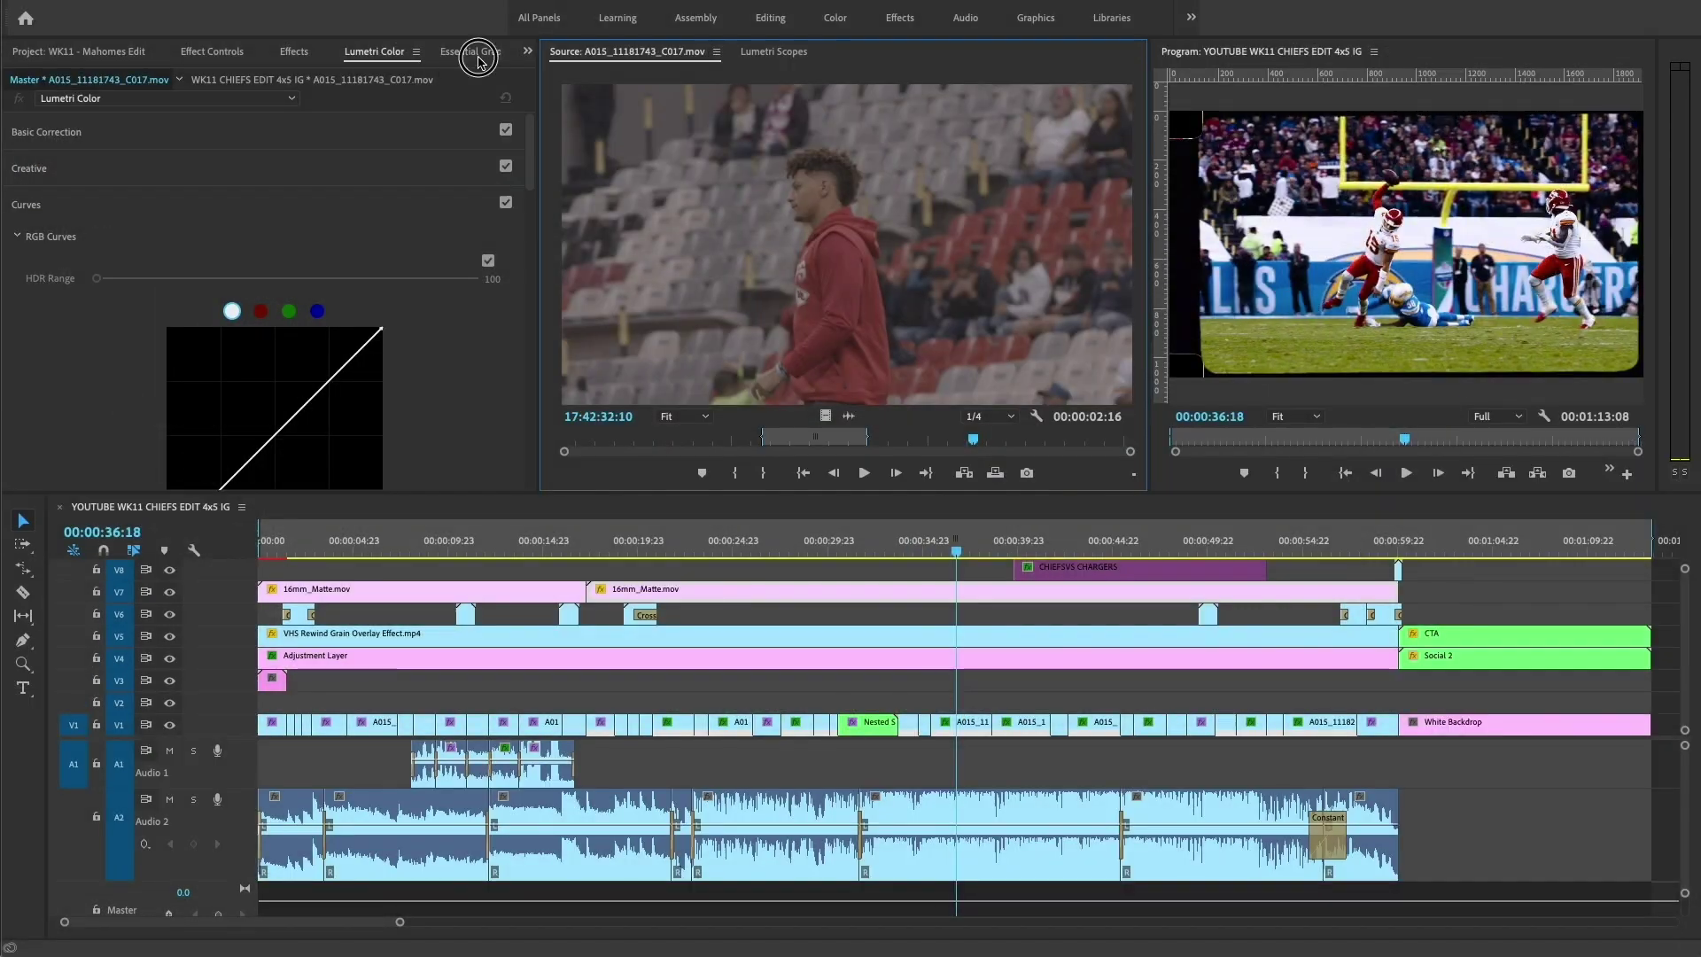
left_click(475, 52)
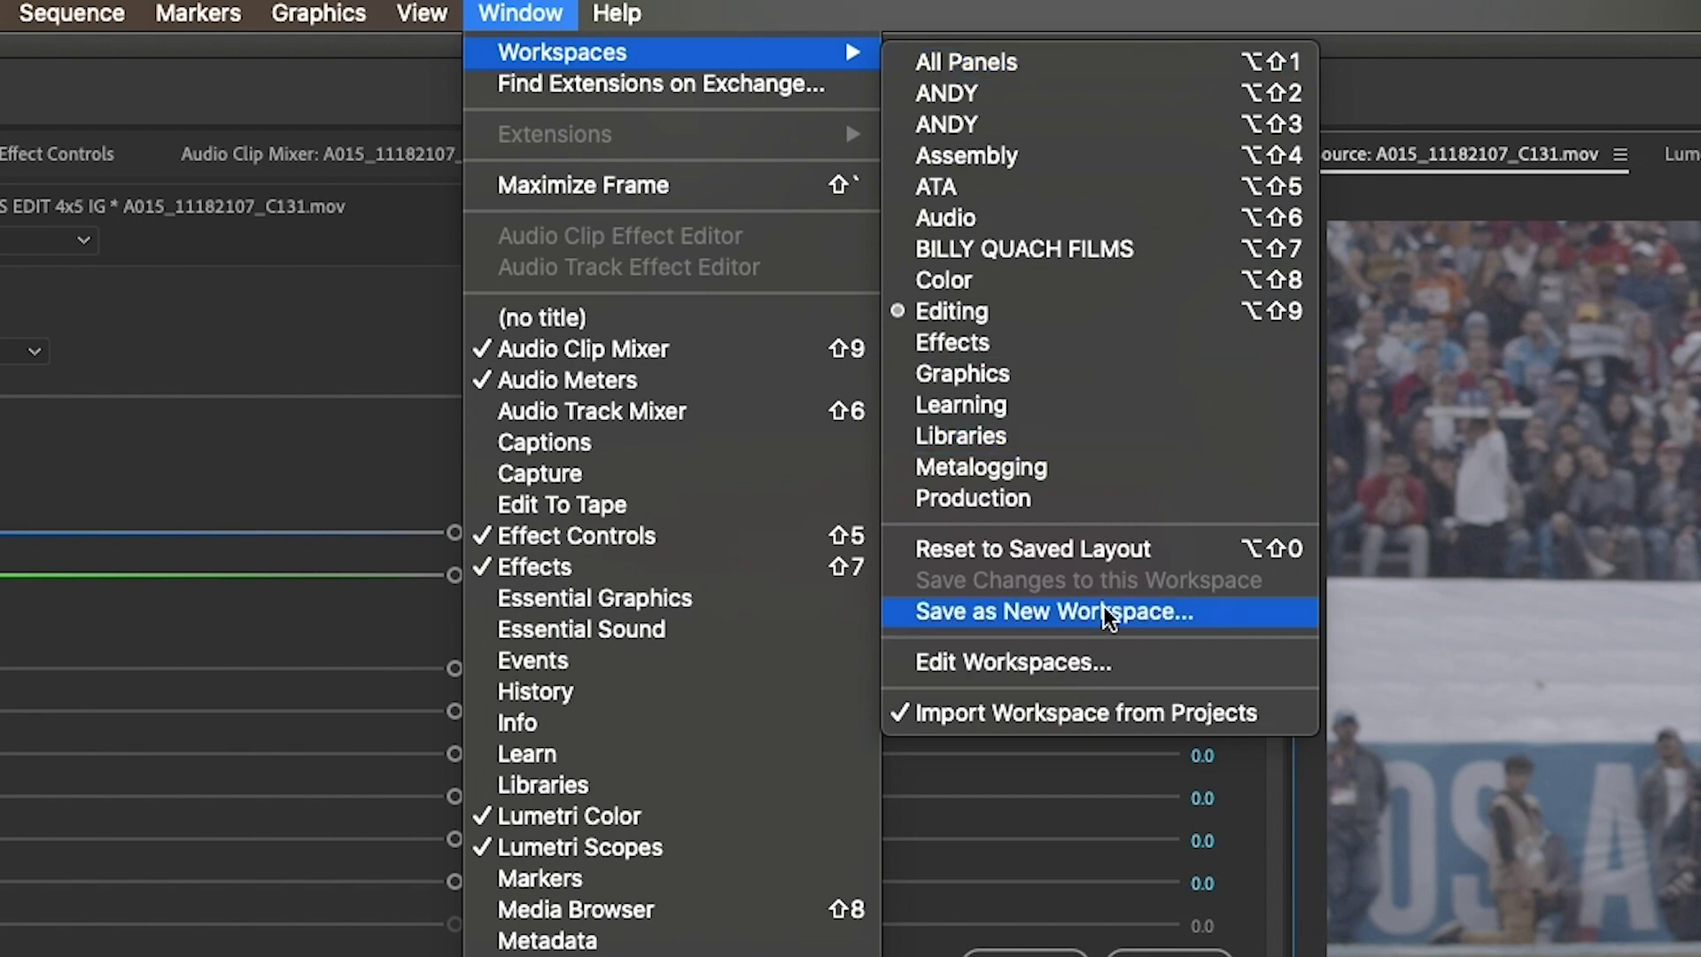
left_click(1105, 608)
type("CUSTOM WORKSPACE")
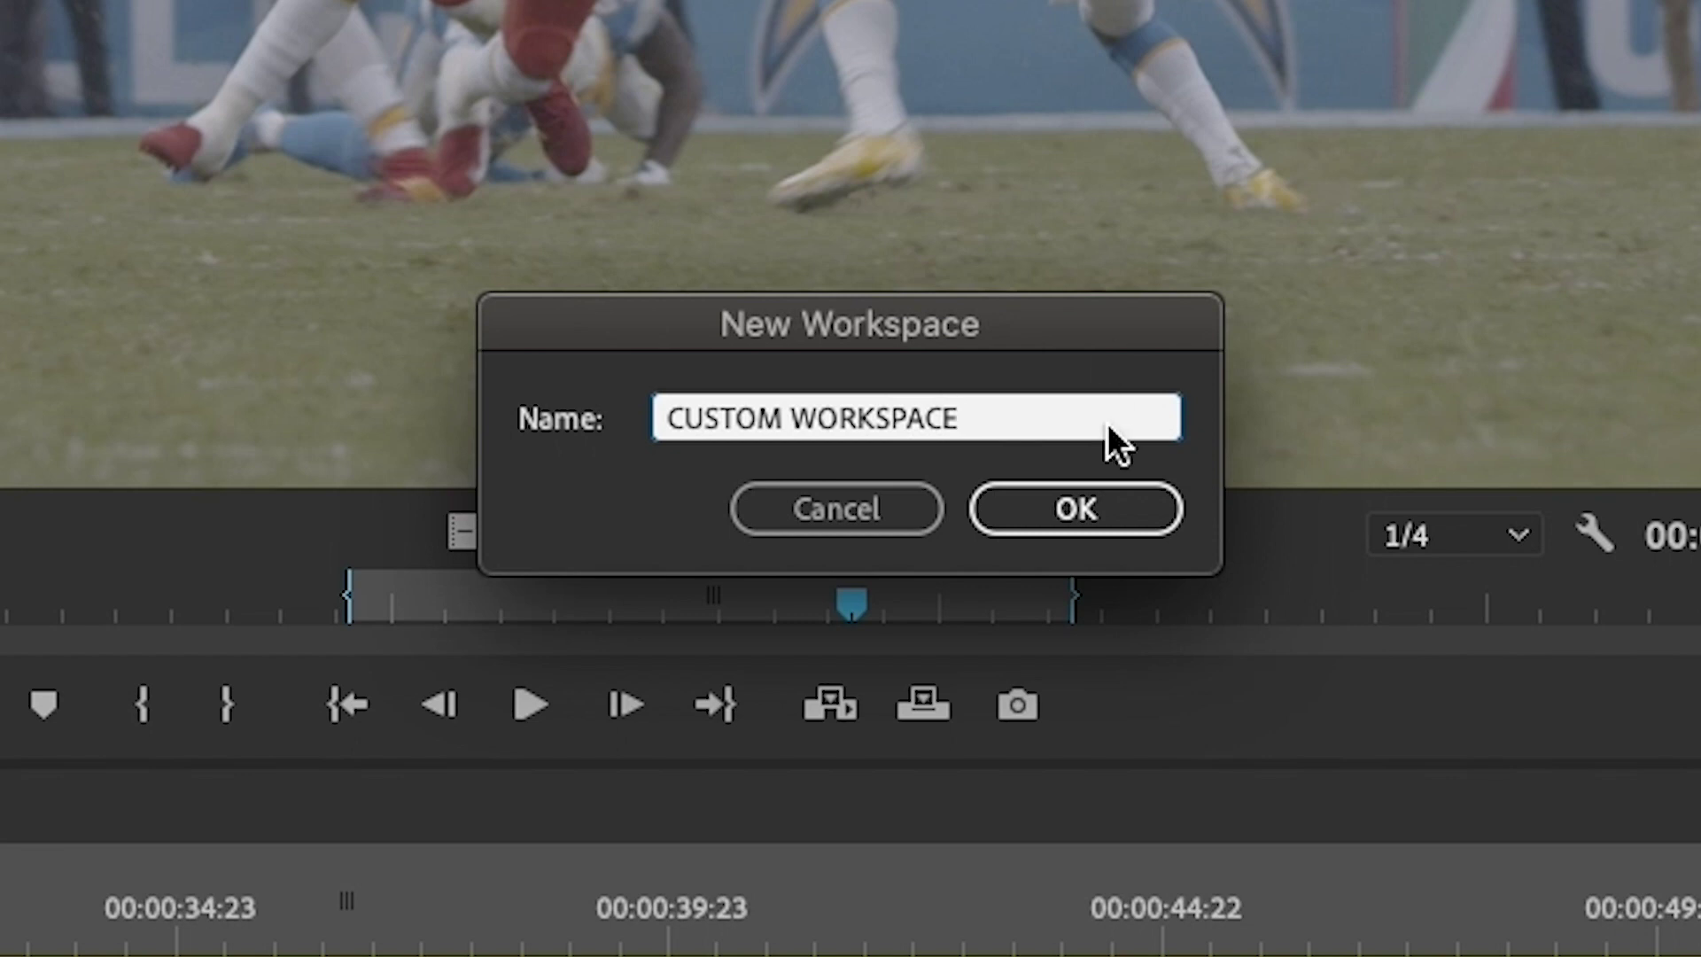
left_click(1101, 502)
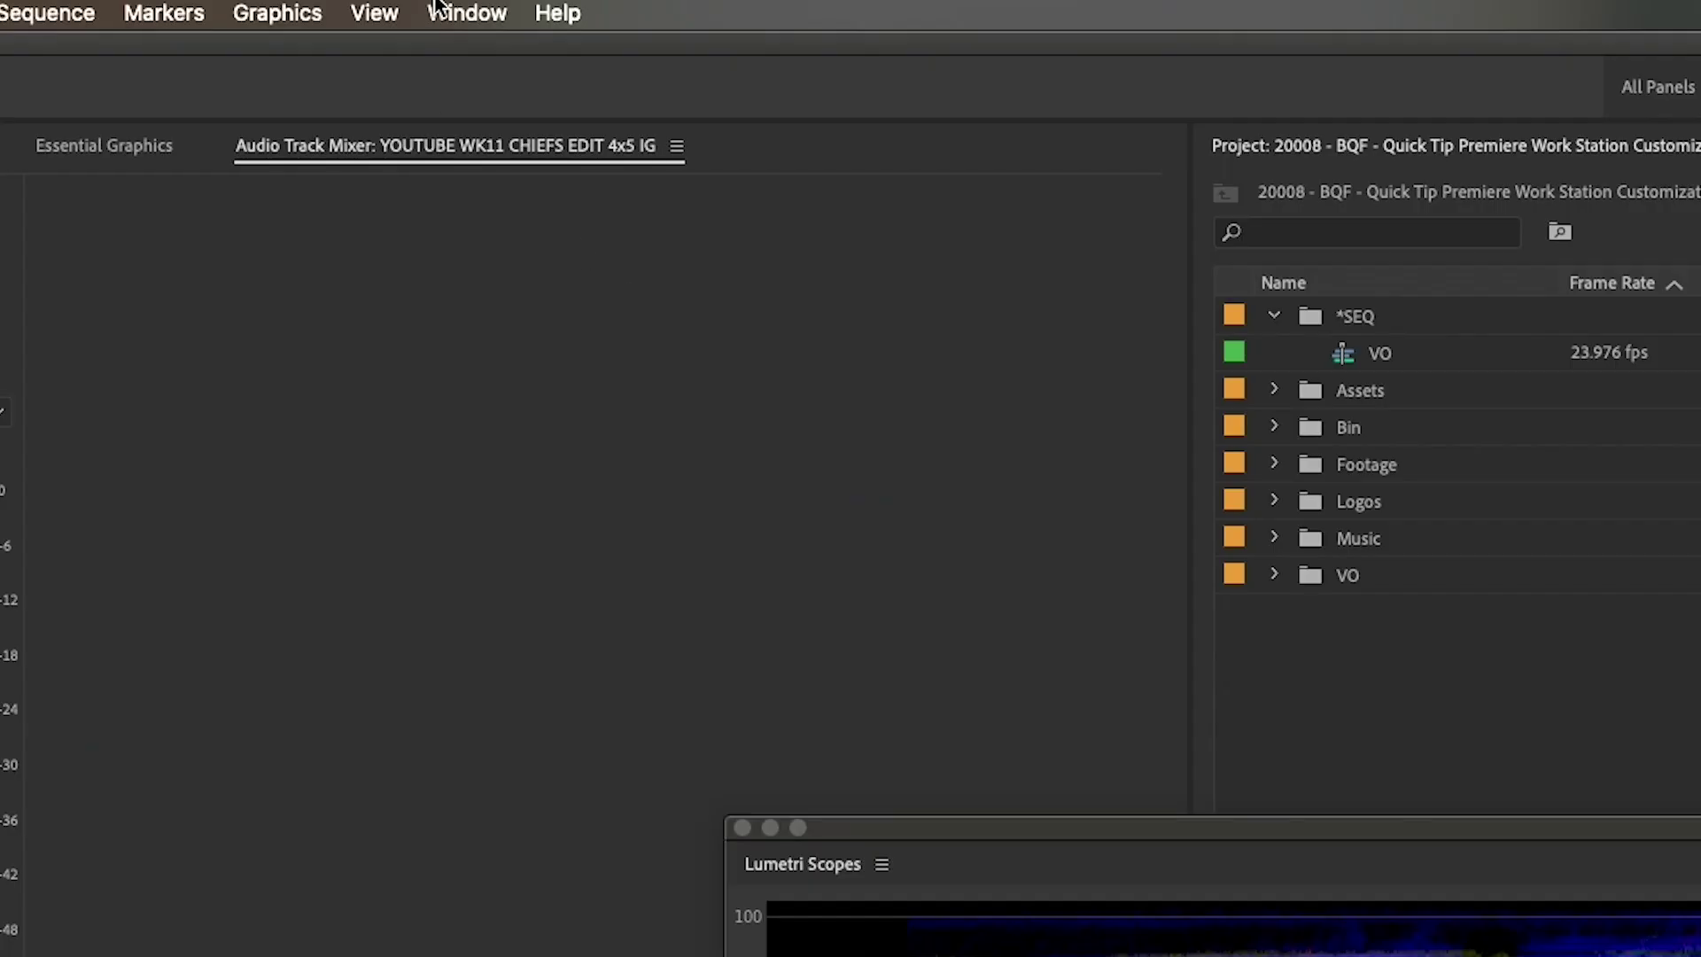
Step: Pick another saved layout from the Window > Workspaces list
left_click(467, 12)
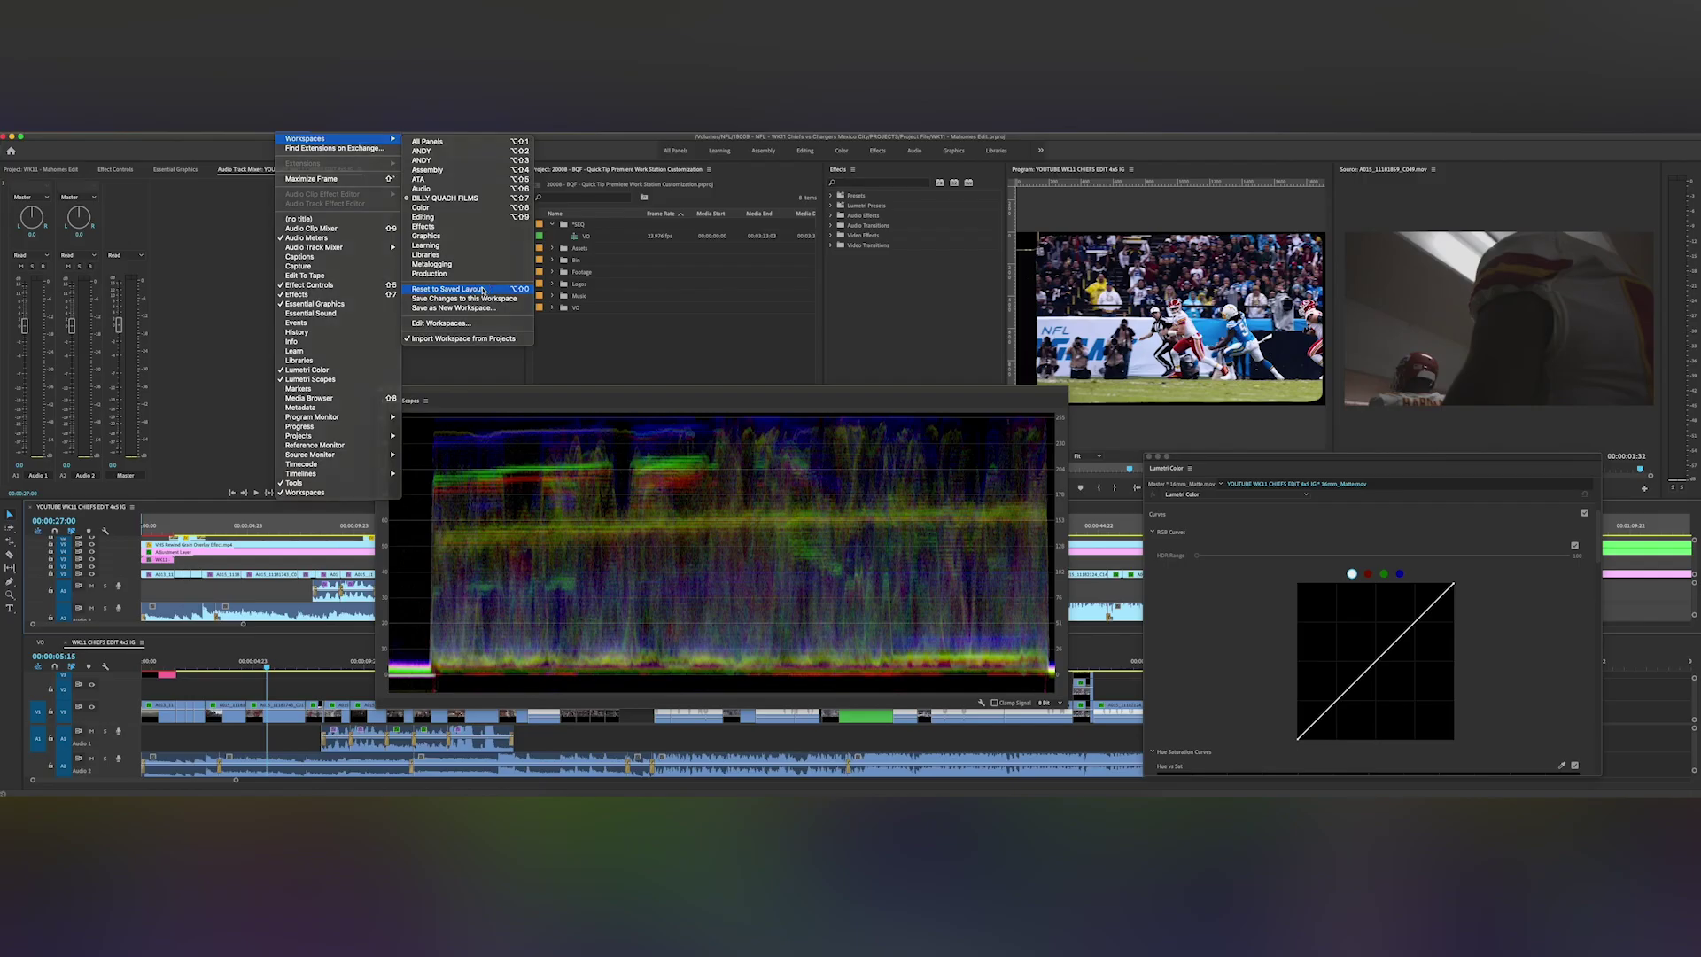
left_click(485, 289)
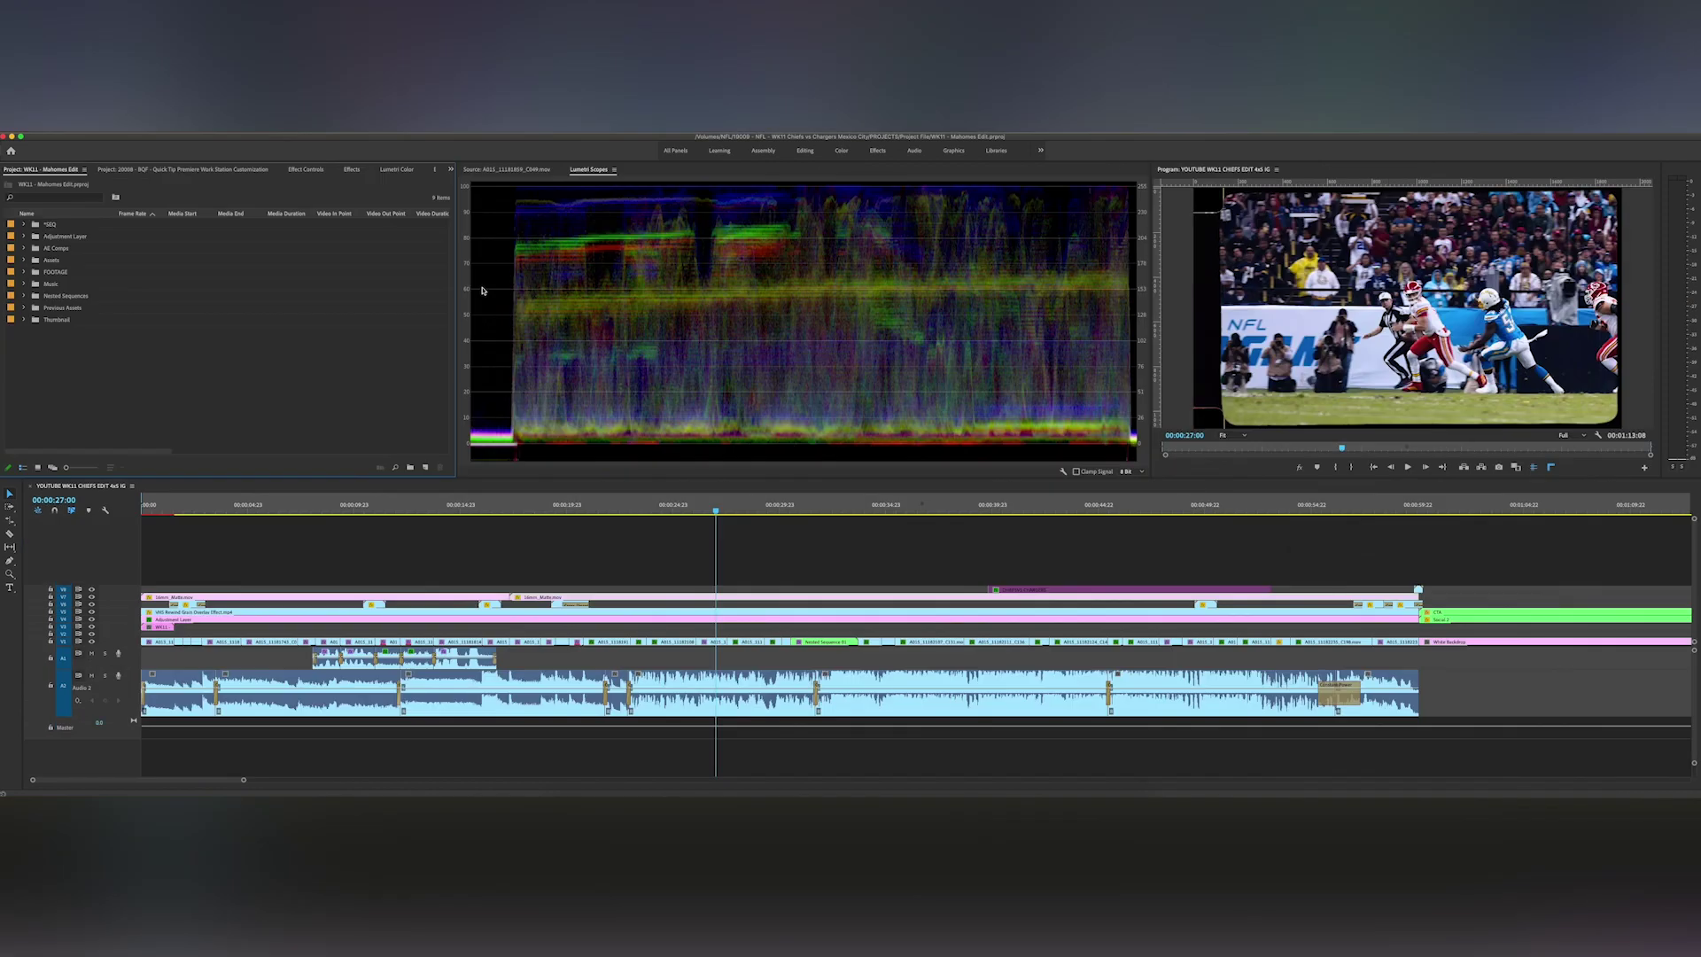